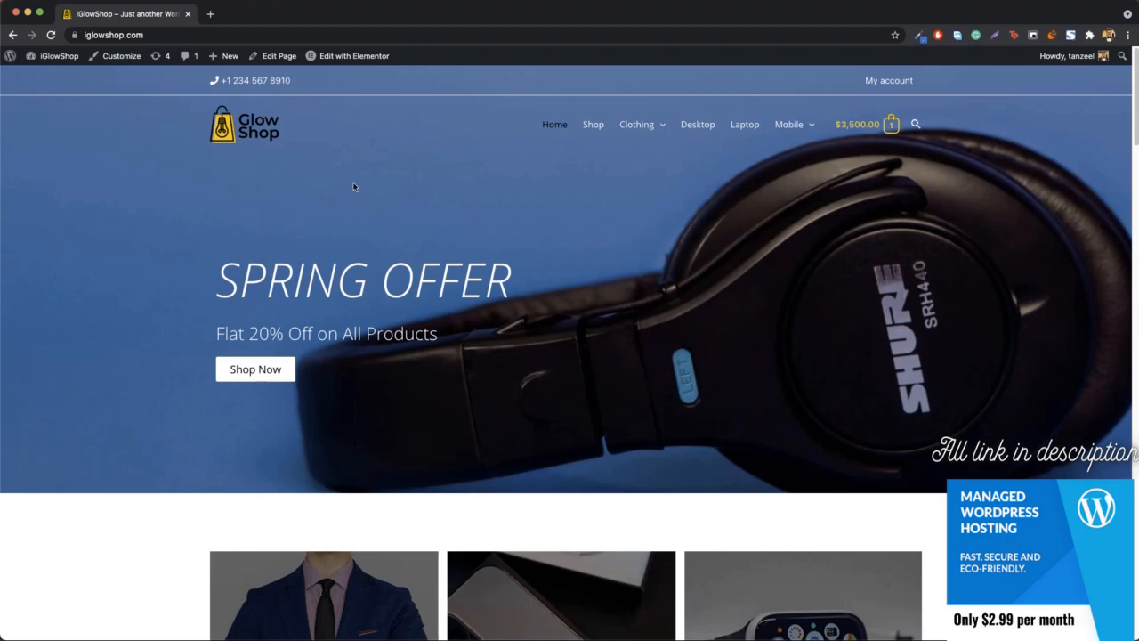
Open the browser's developer tools with device emulation and preview the home page as iPad Pro and as iPad
right_click(144, 206)
click(199, 419)
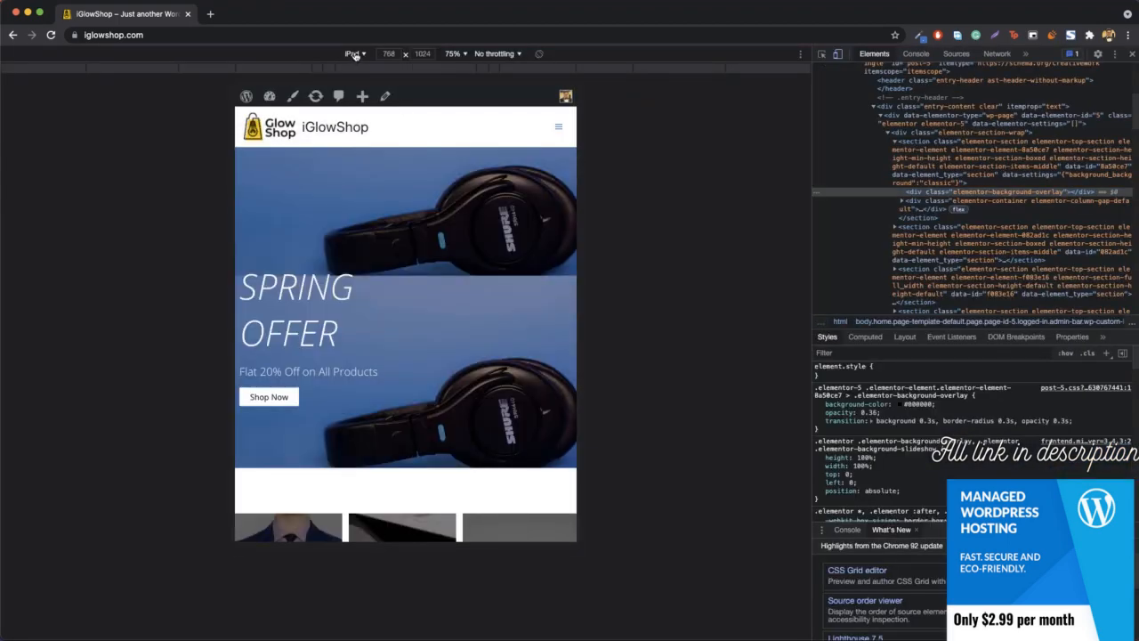
click(354, 53)
click(390, 207)
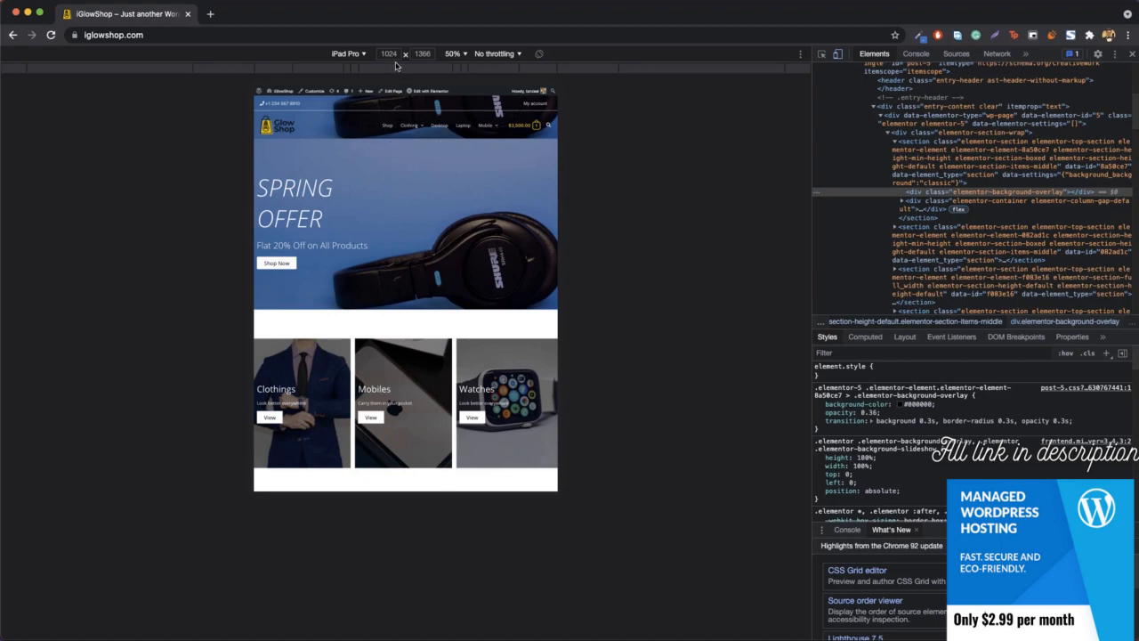
click(344, 54)
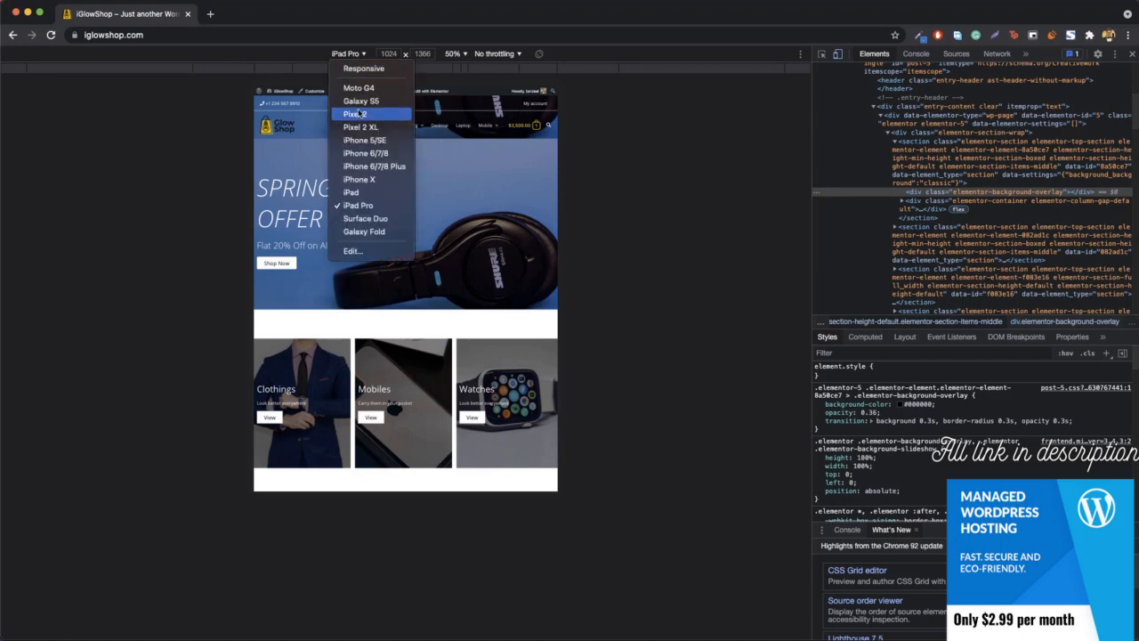
click(352, 191)
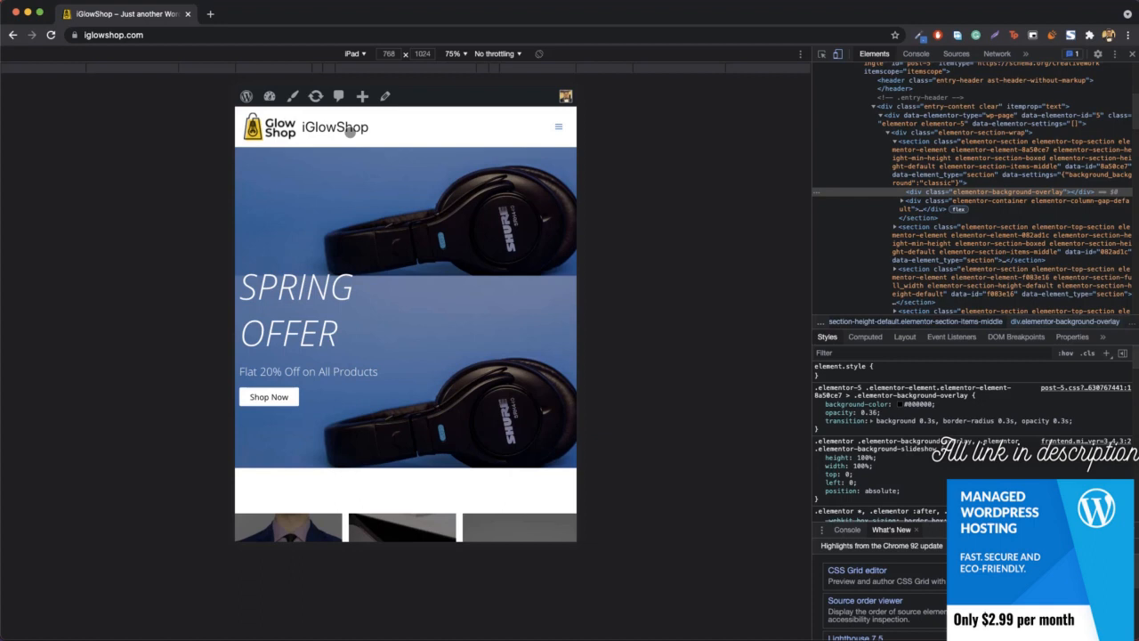
Check the home page and the Clothing category in the iPad view, and open the iPhone 12 Pro Max product
scroll(484, 214, down, 3)
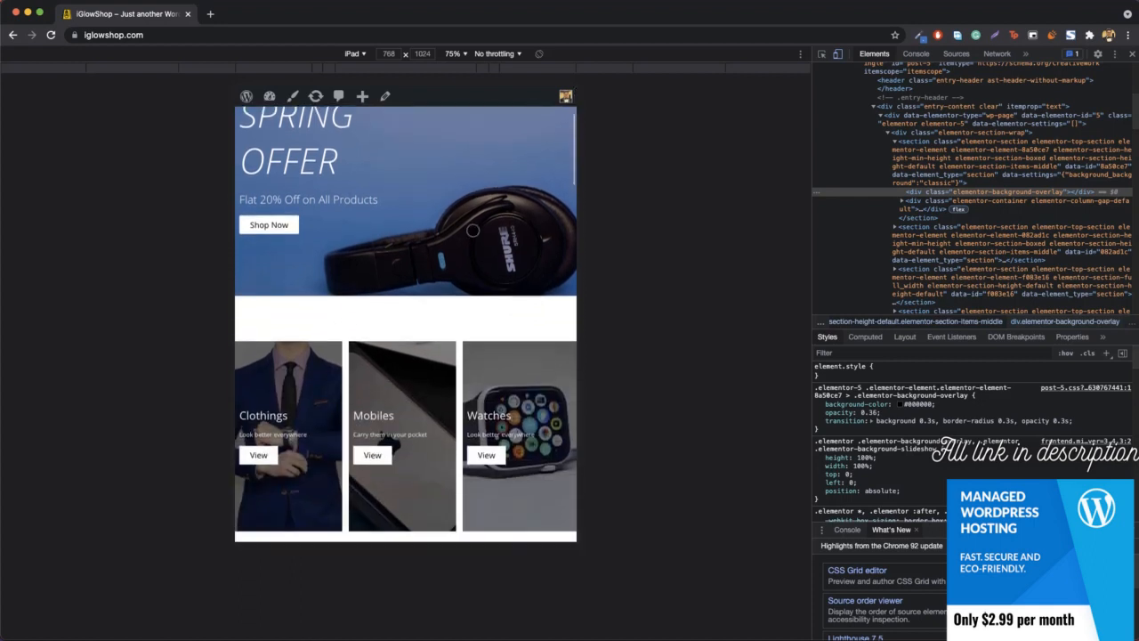
scroll(472, 230, down, 14)
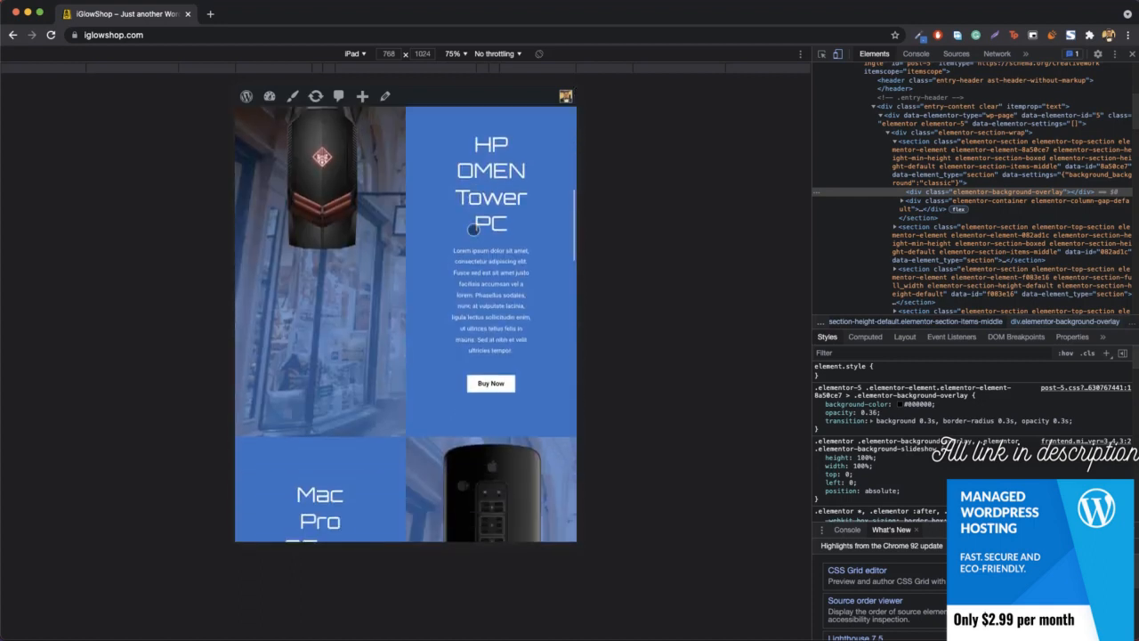
scroll(473, 230, down, 15)
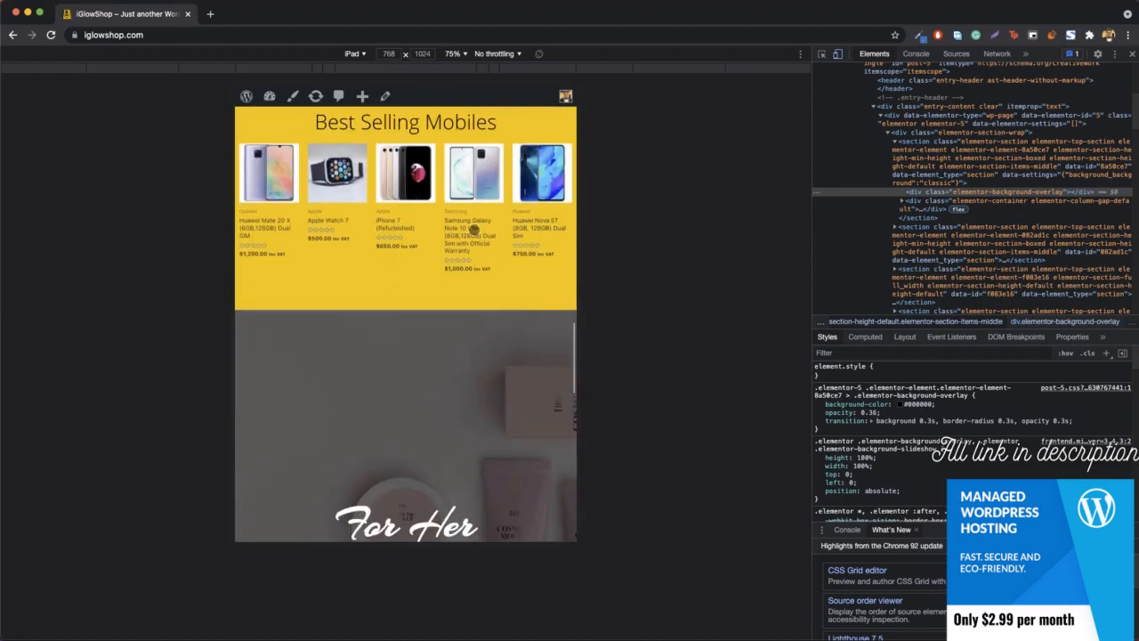
scroll(474, 230, down, 10)
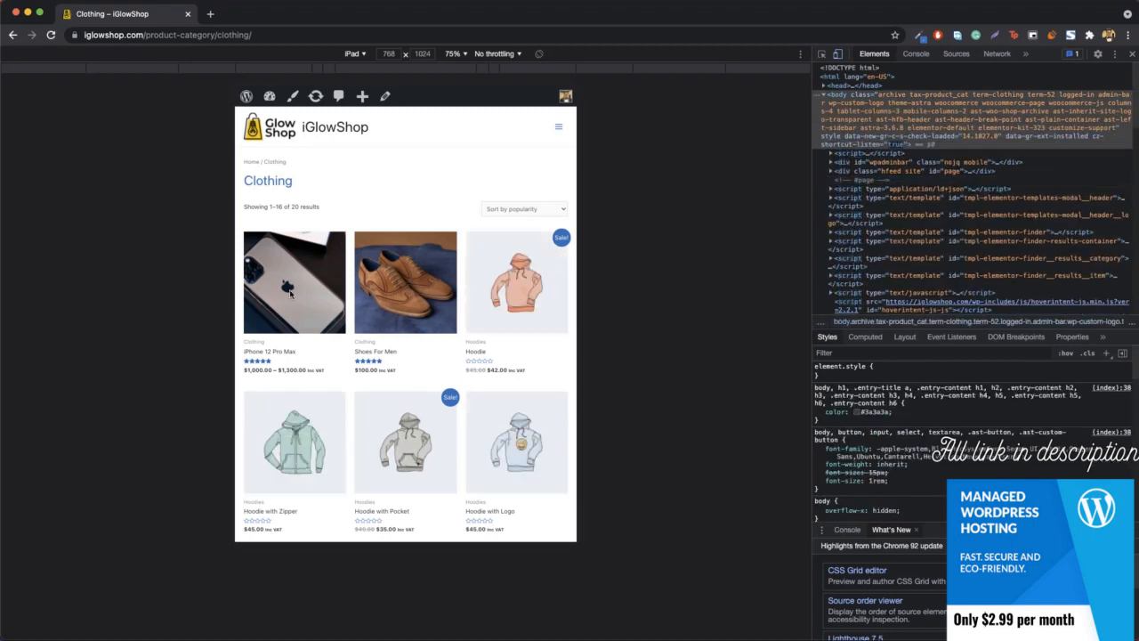
scroll(289, 295, down, 5)
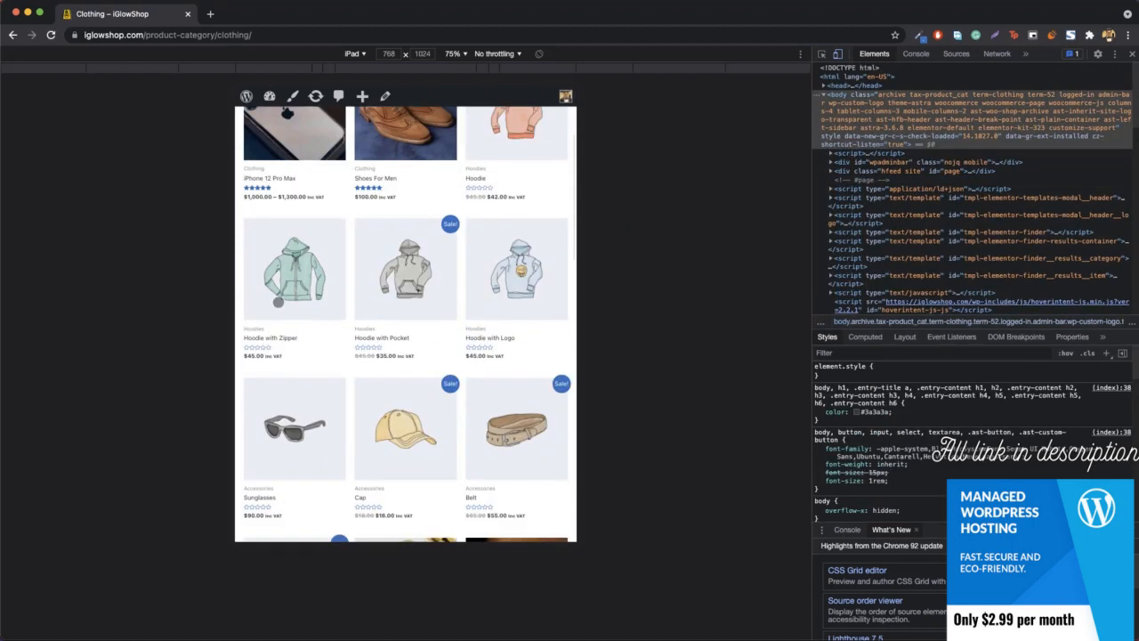
scroll(277, 285, up, 5)
click(271, 275)
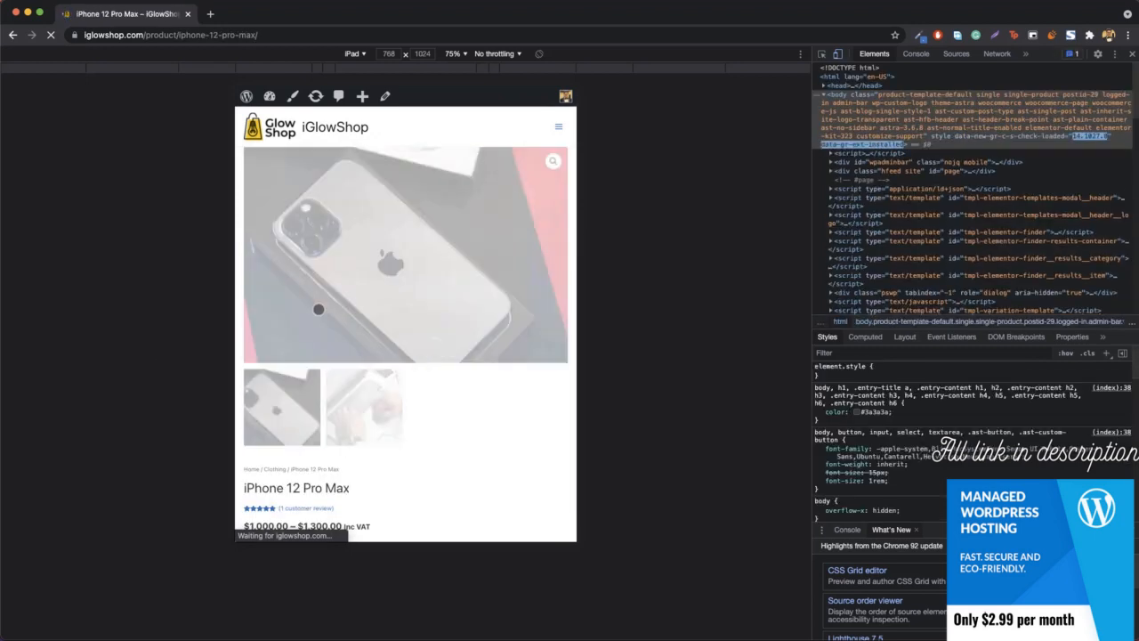
Choose the color Black and the 256GB capacity for the iPhone 12 Pro Max and add it to the cart
scroll(400, 311, down, 3)
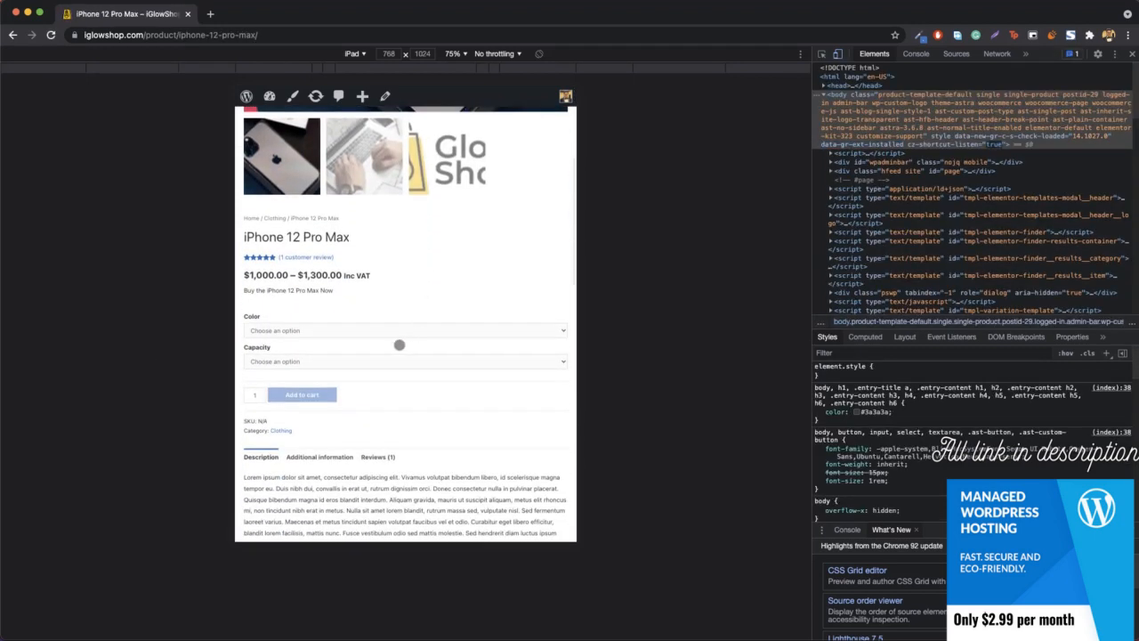
click(367, 331)
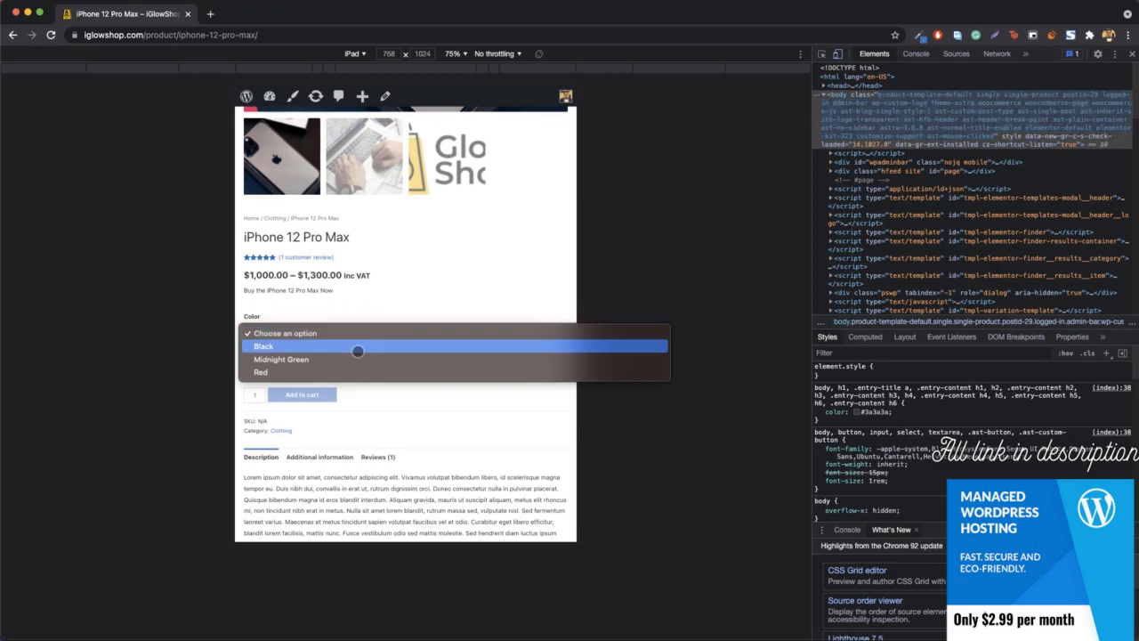
click(358, 347)
click(323, 365)
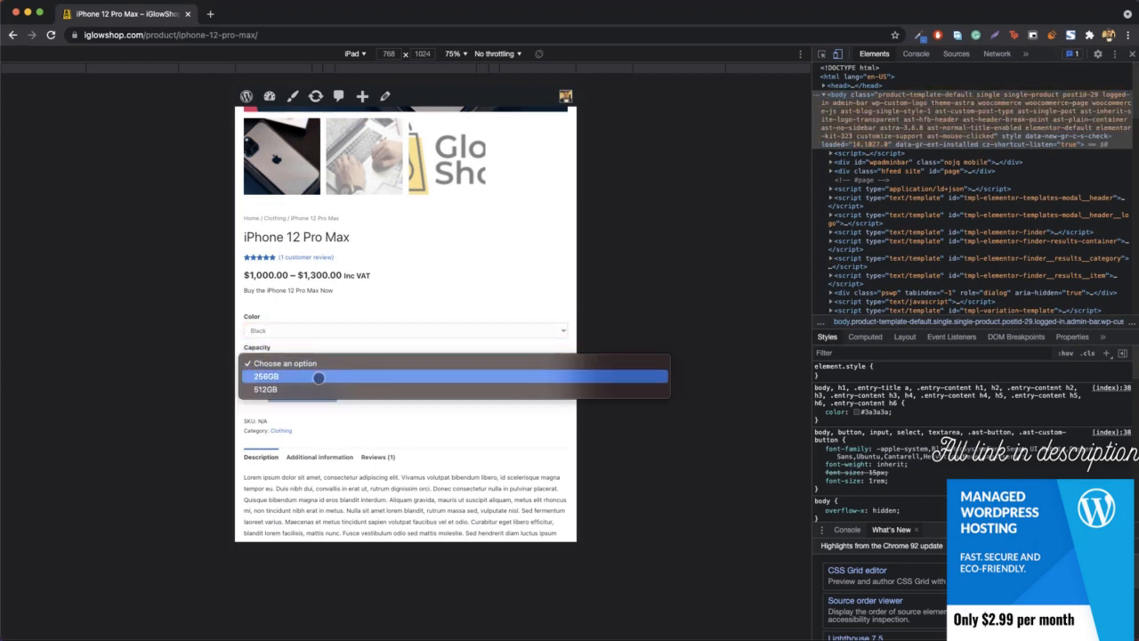
click(317, 379)
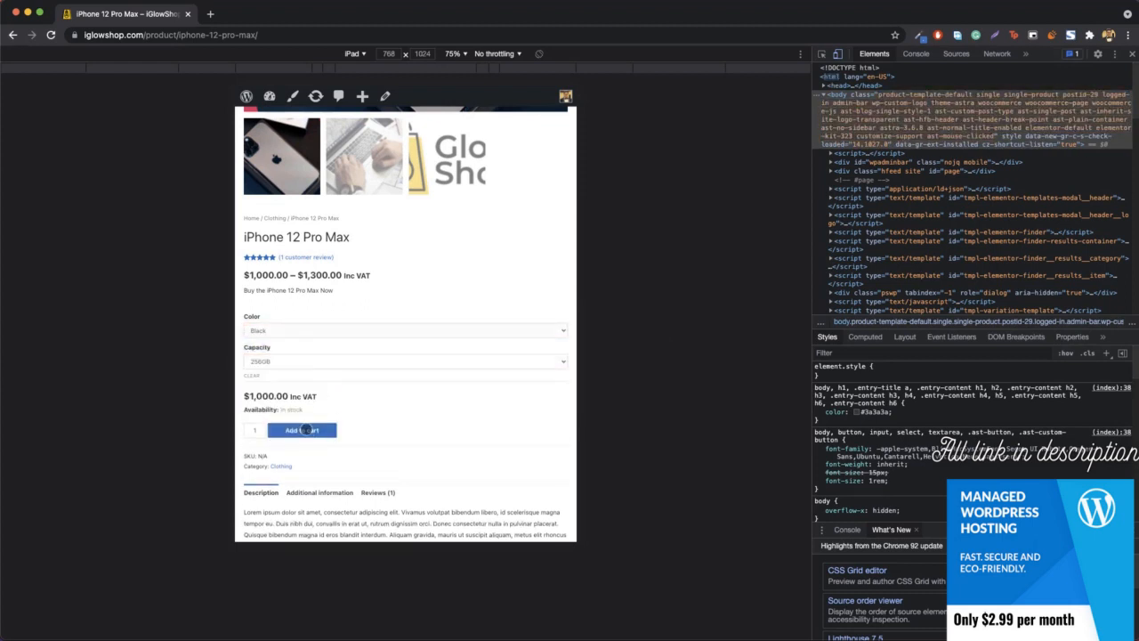
click(304, 430)
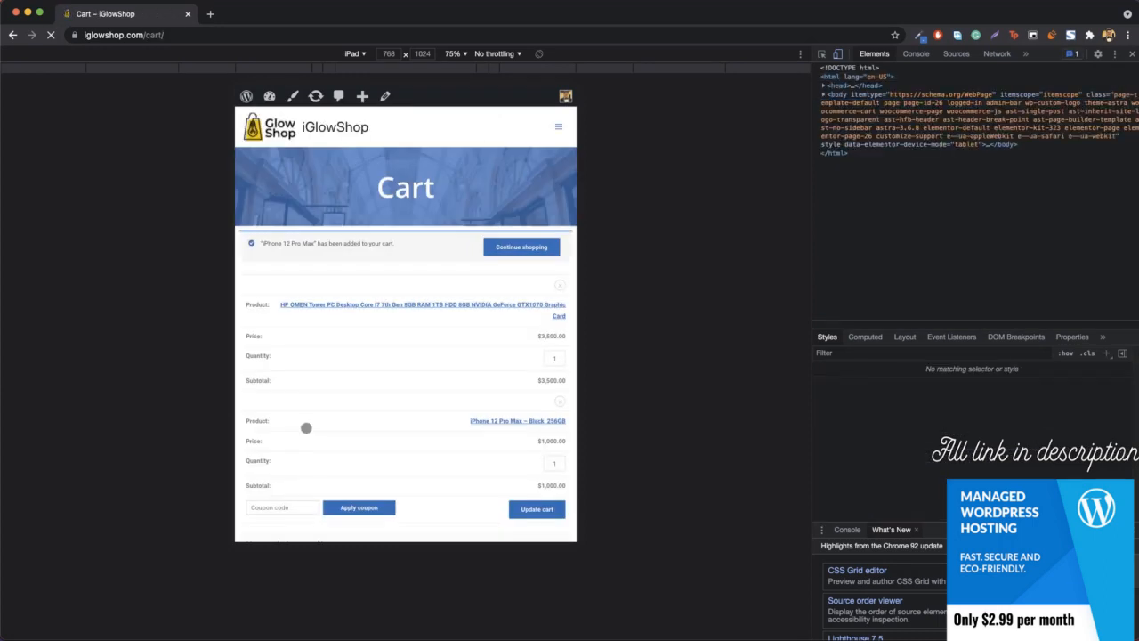
Review the cart page's tablet layout down to the cart totals and proceed to checkout
scroll(332, 404, down, 5)
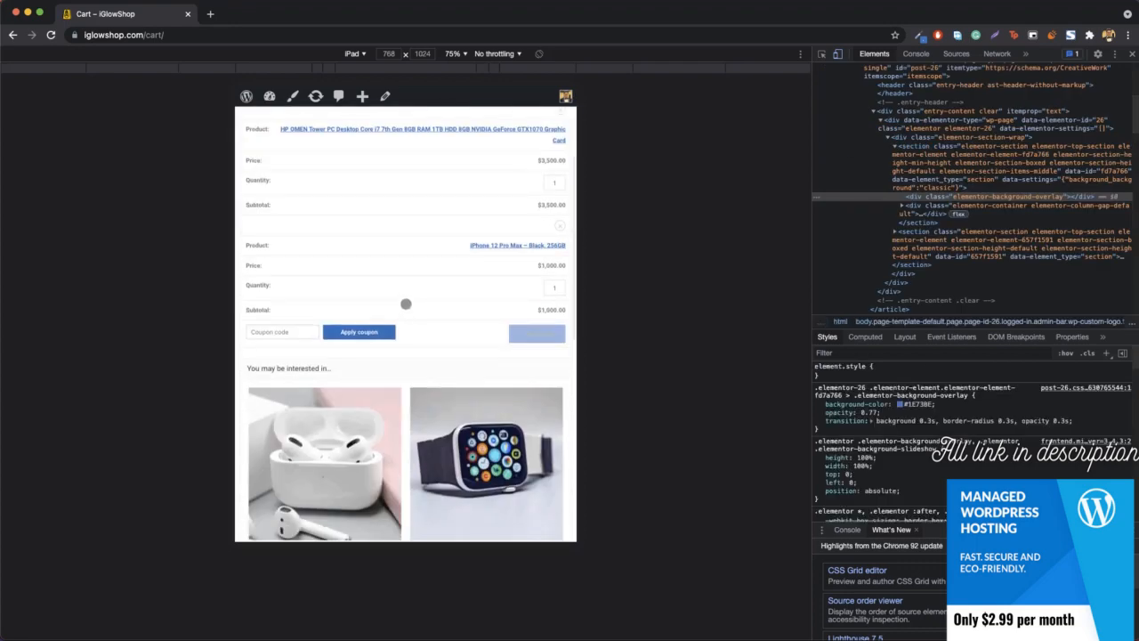
scroll(409, 303, up, 5)
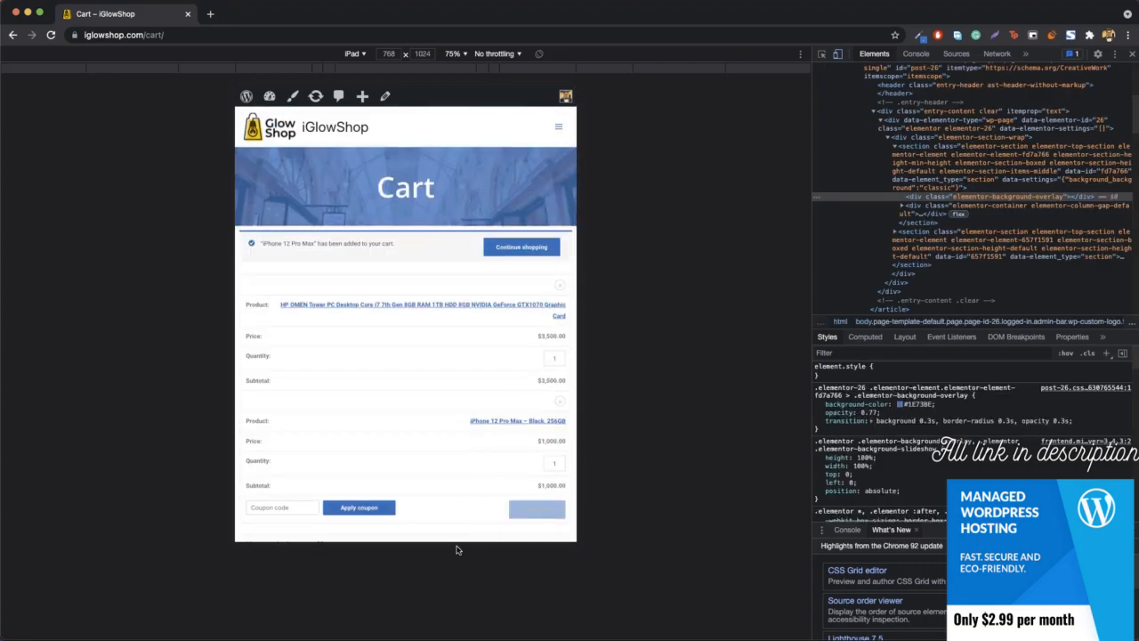
scroll(417, 428, down, 5)
scroll(422, 389, down, 3)
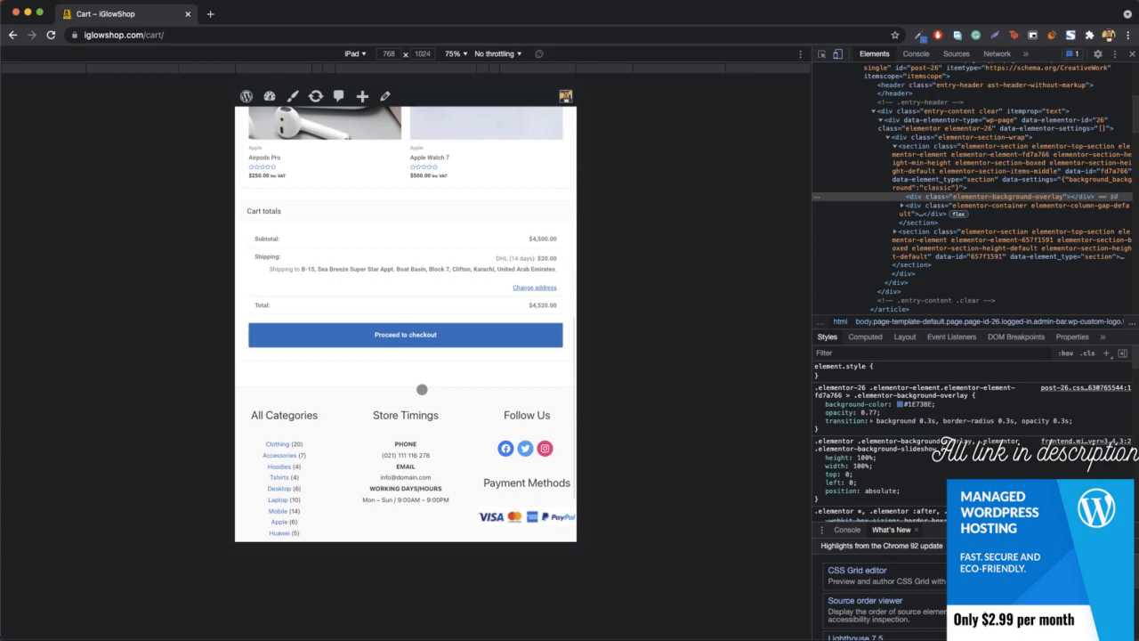
click(406, 334)
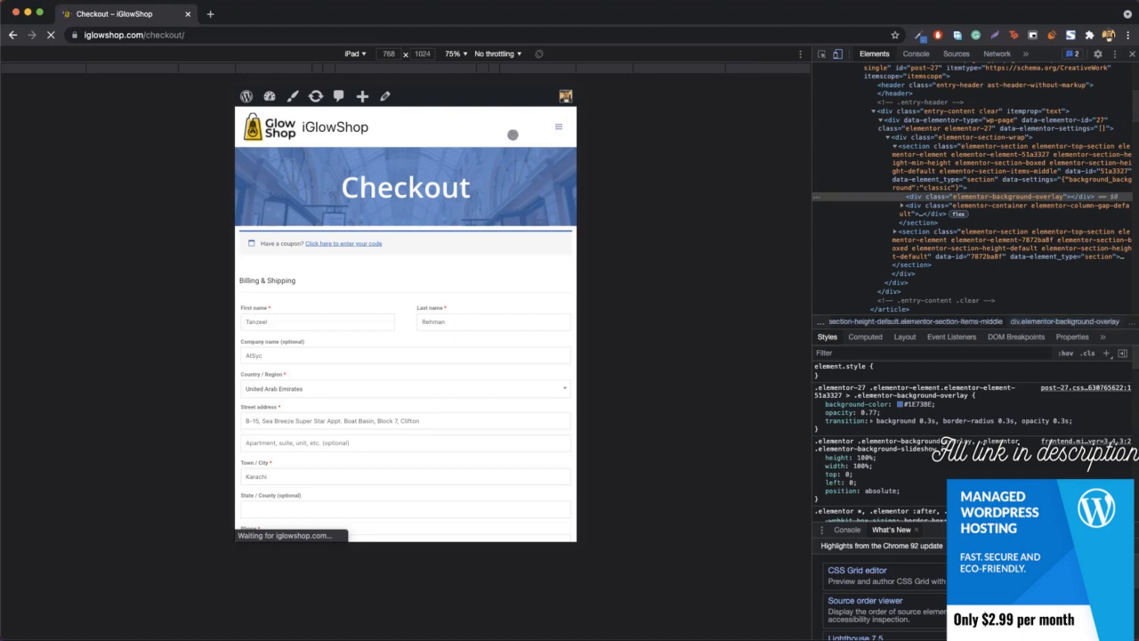
Examine the whole checkout page in the iPad view and close the developer tools
scroll(378, 275, down, 2)
scroll(378, 275, down, 8)
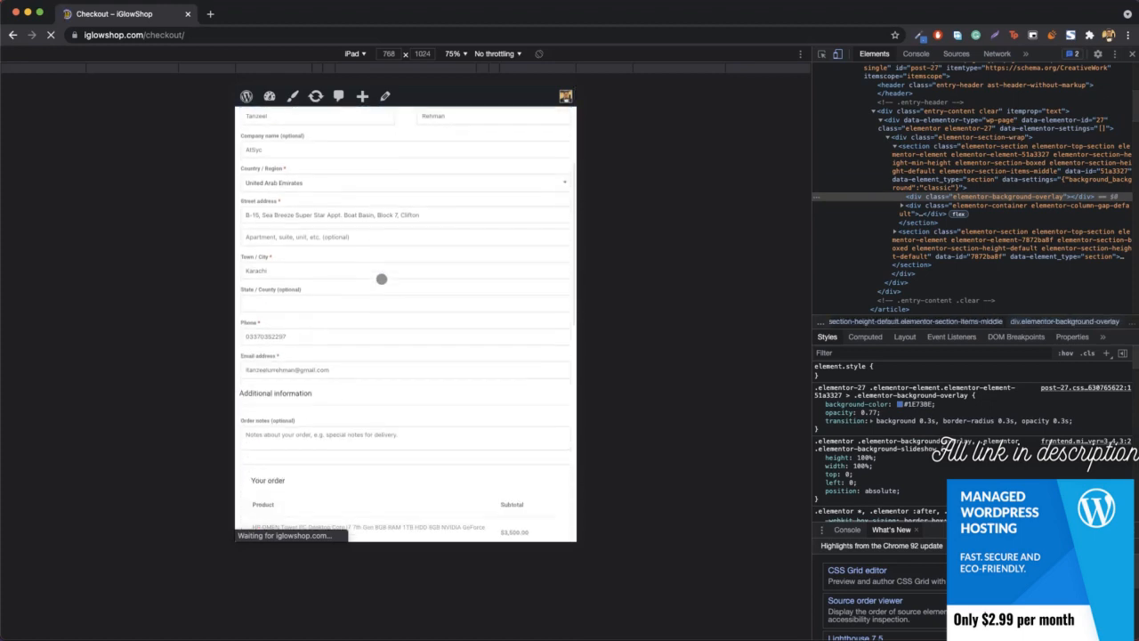
scroll(404, 286, down, 6)
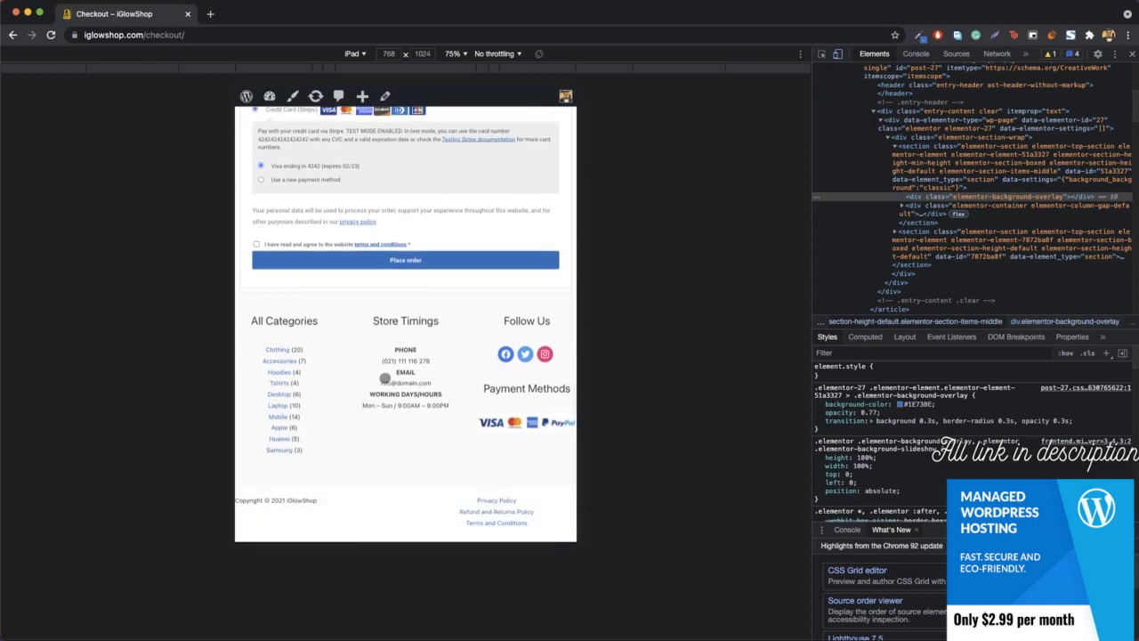
scroll(379, 378, up, 20)
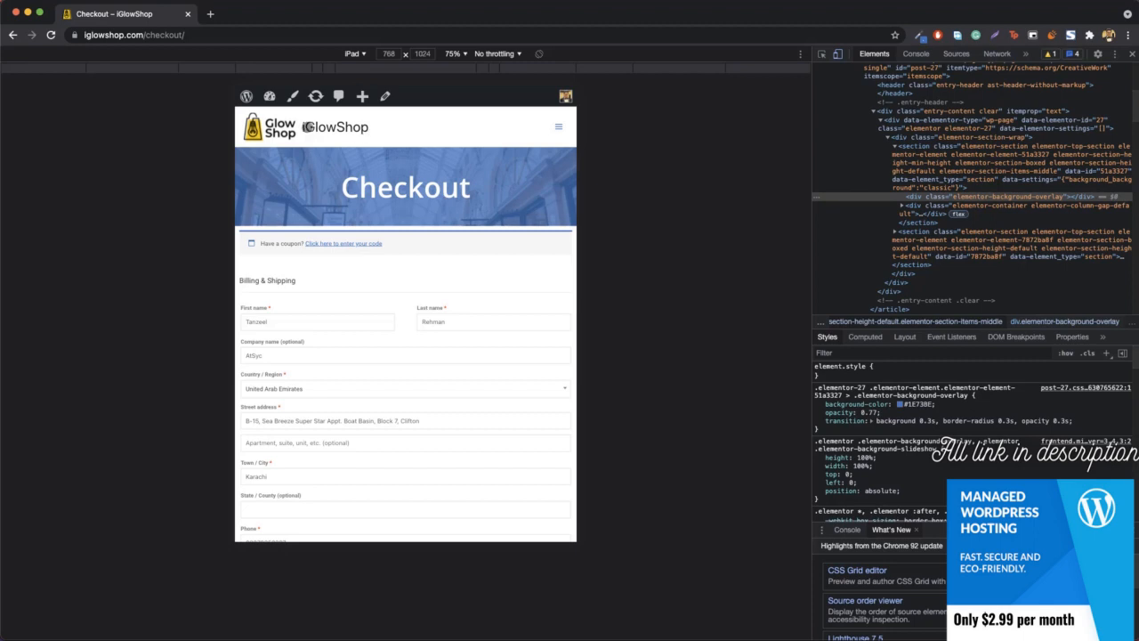
click(1131, 55)
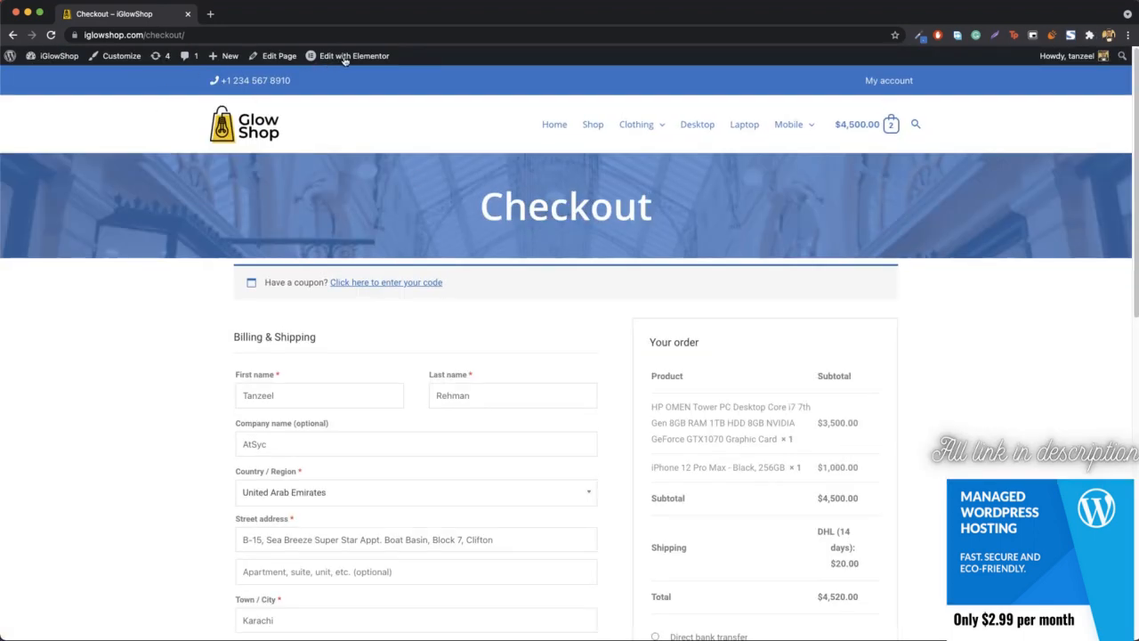
Open the site customizer from the checkout page, switch to the tablet preview and open the Header Builder
click(105, 60)
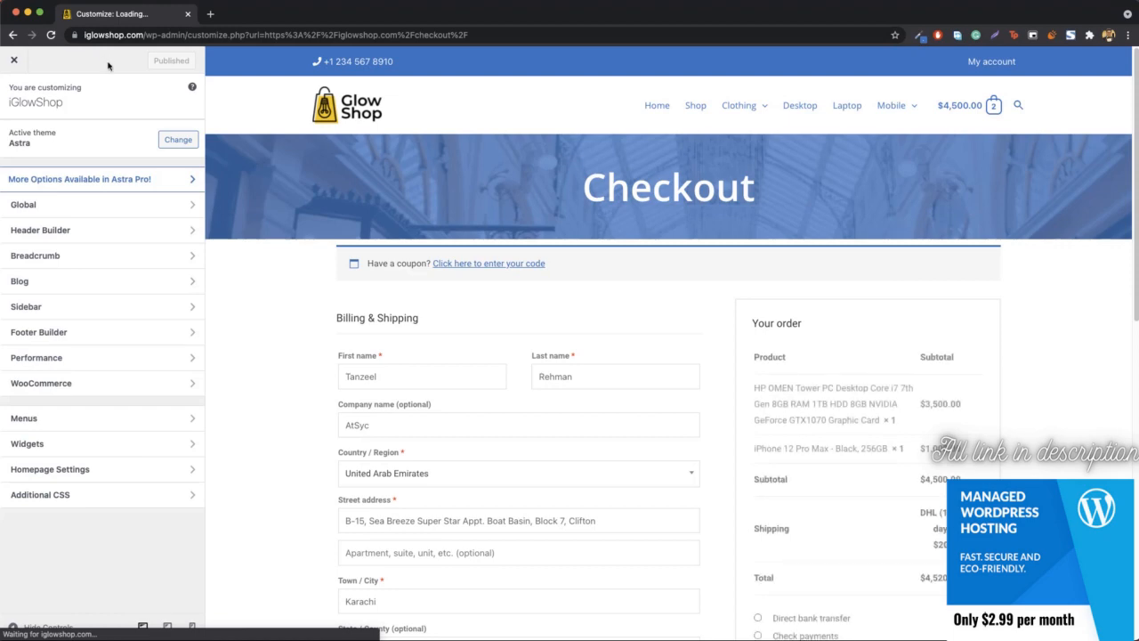
click(166, 627)
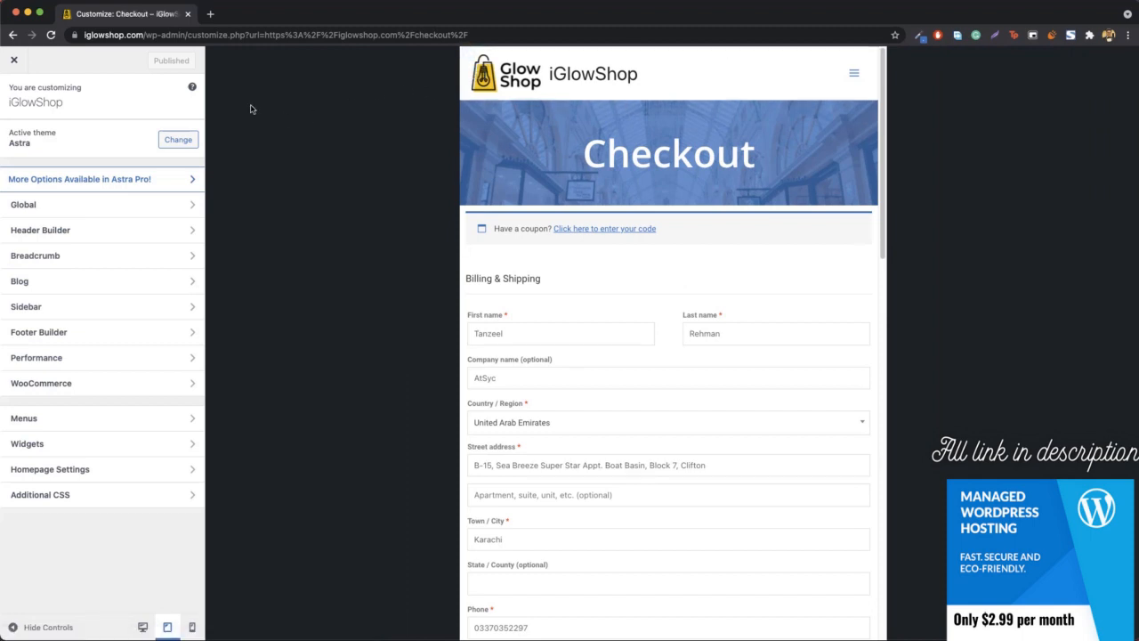
click(96, 229)
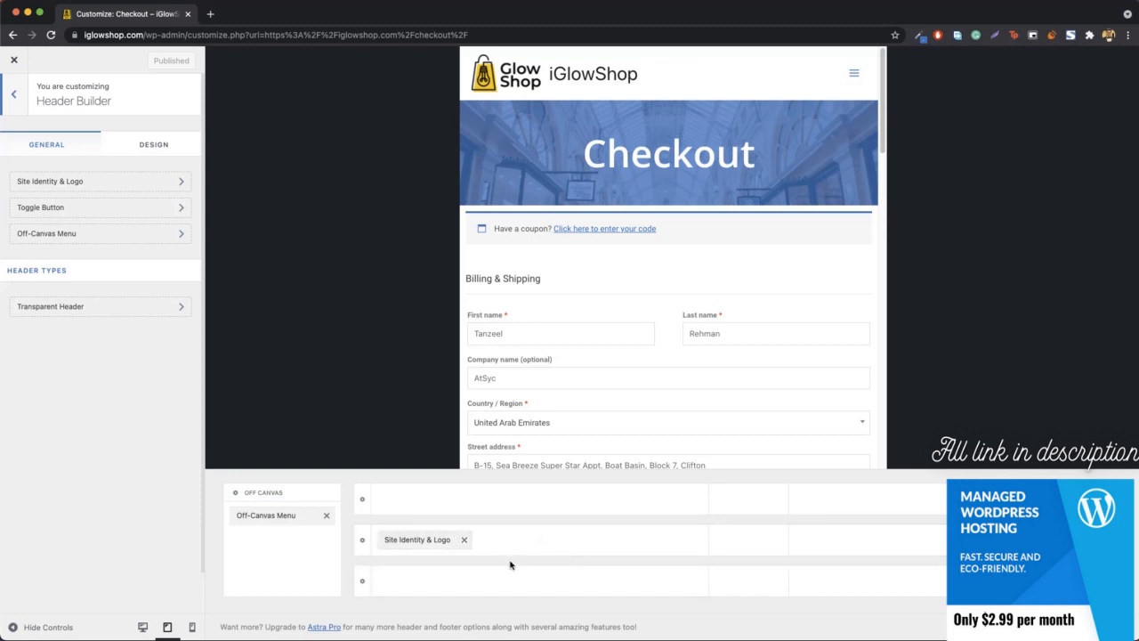
Turn off the site title display for tablets in the Site Identity & Logo settings
click(417, 539)
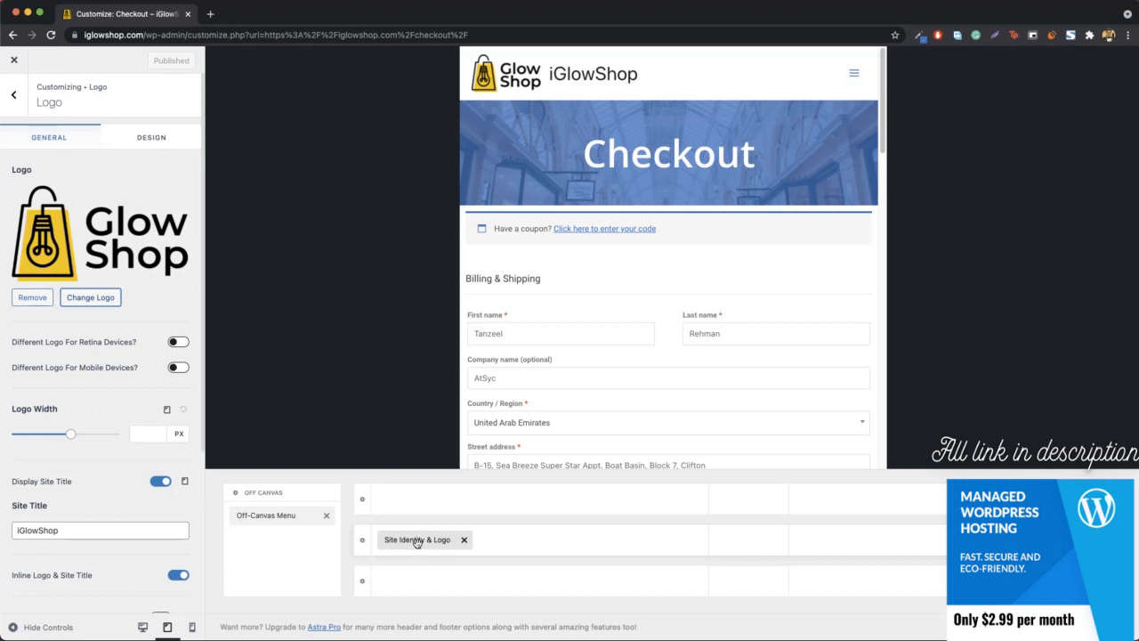
scroll(98, 463, down, 2)
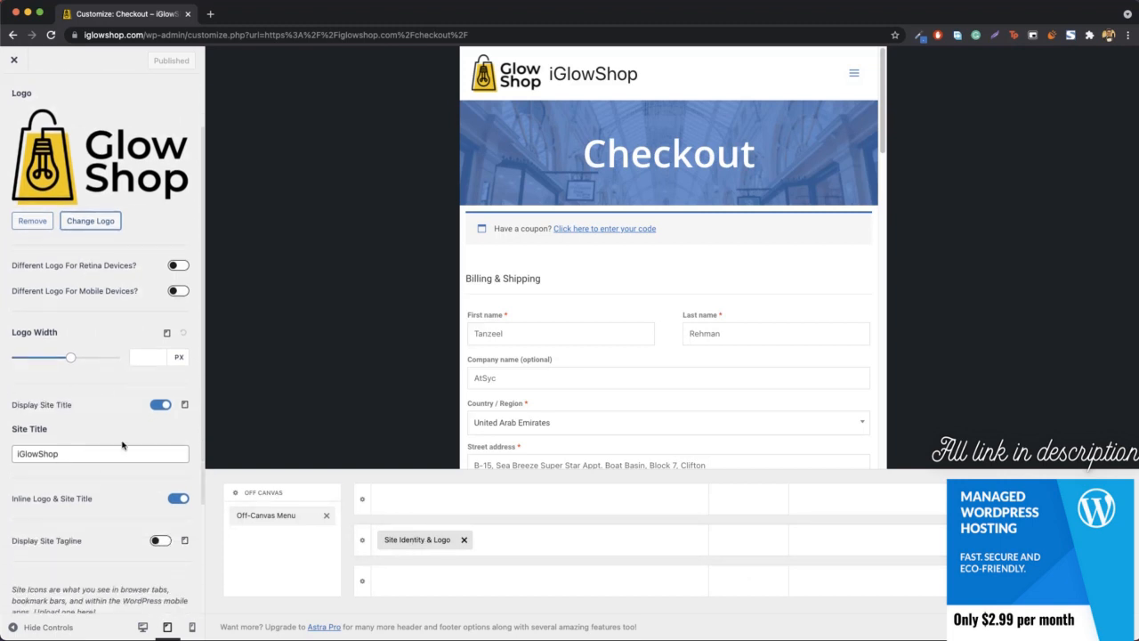
click(160, 406)
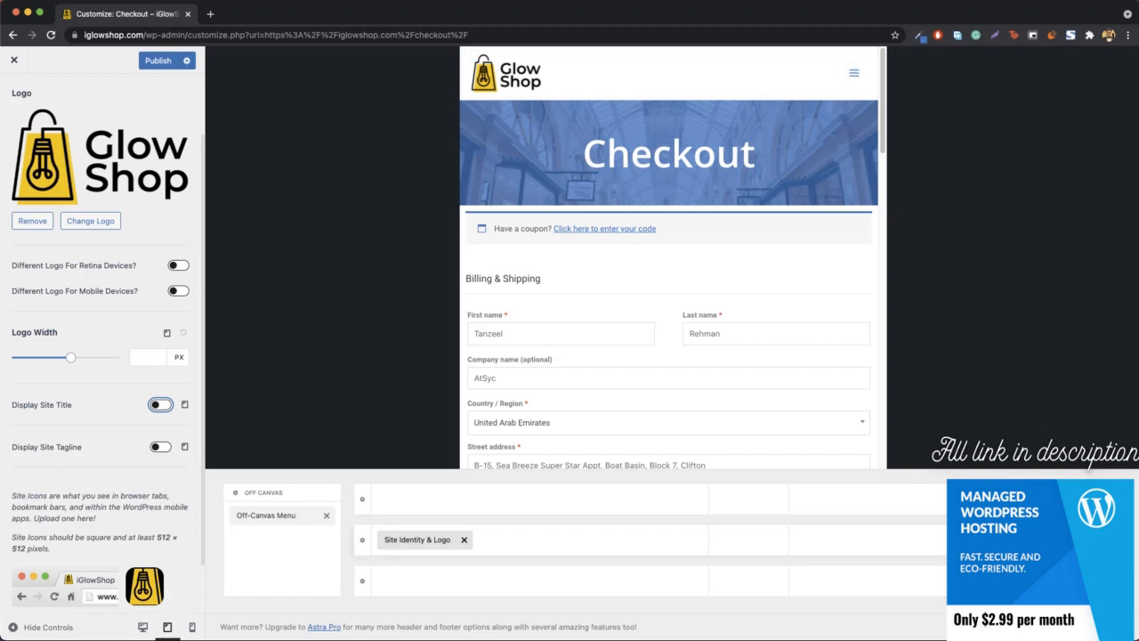
Review the general and design settings of the header's toggle button
click(1072, 539)
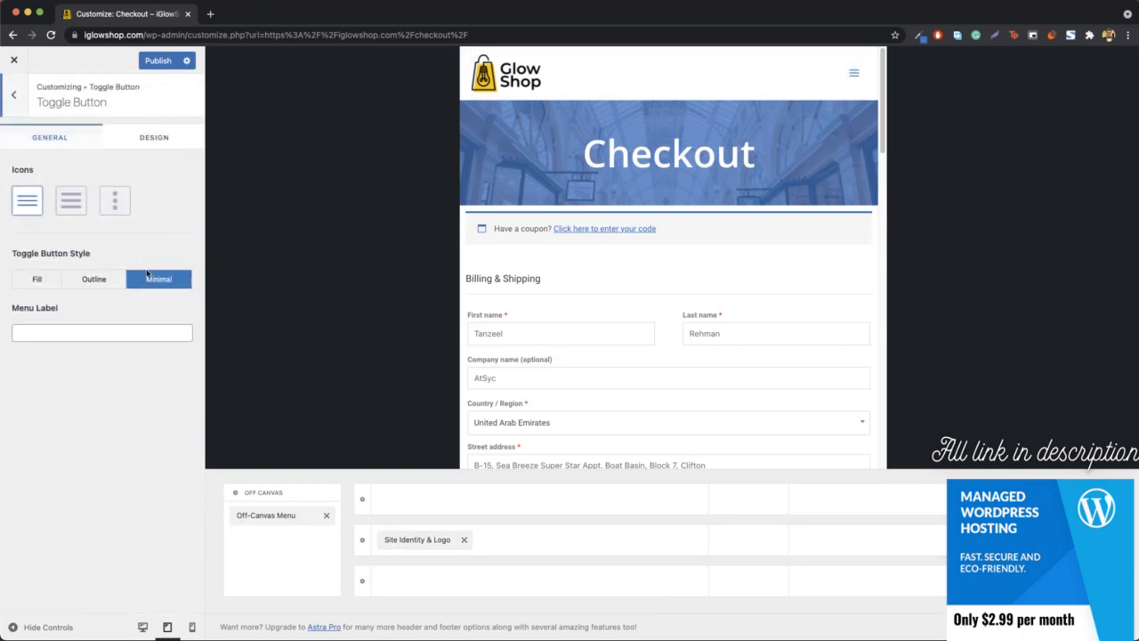
click(151, 139)
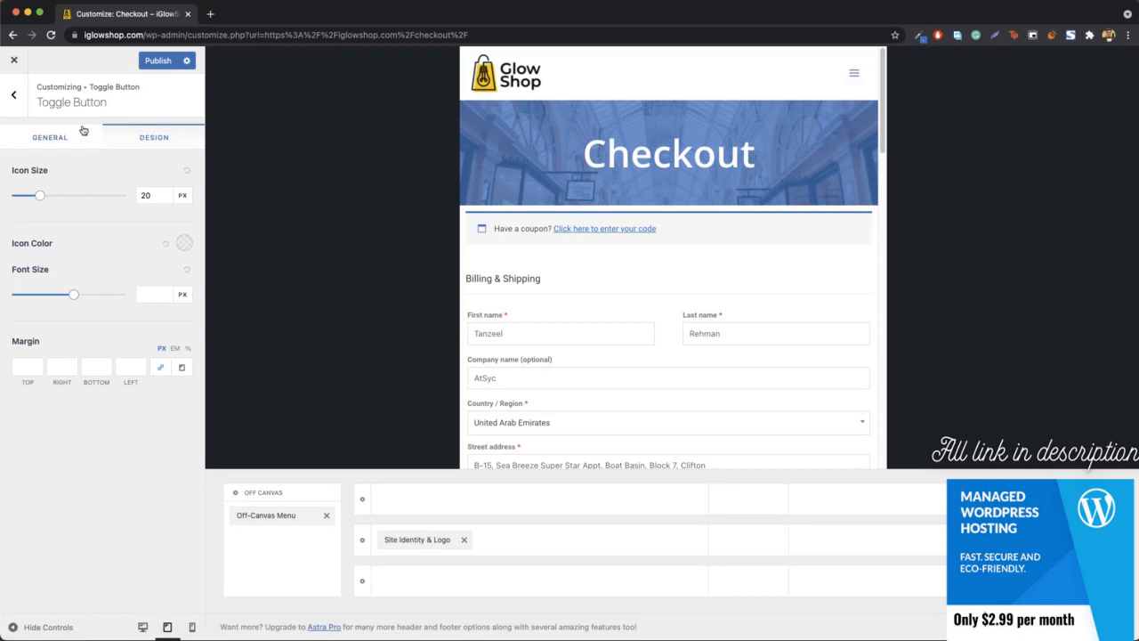
click(53, 140)
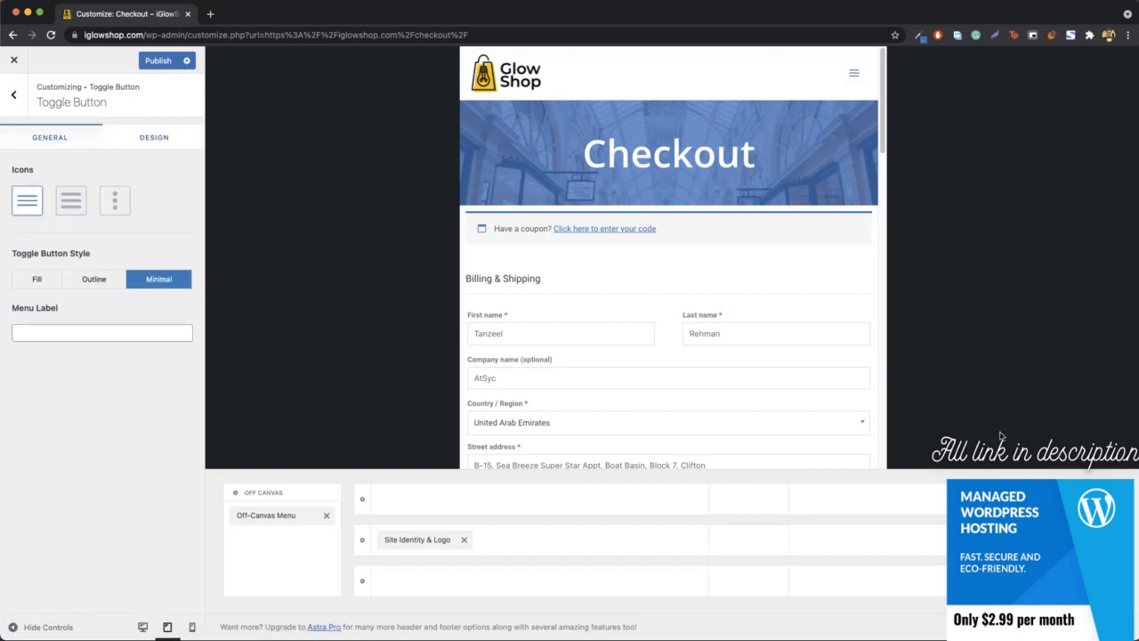
Add the Cart element beside the toggle button in the tablet header and open the cart in the preview
click(954, 540)
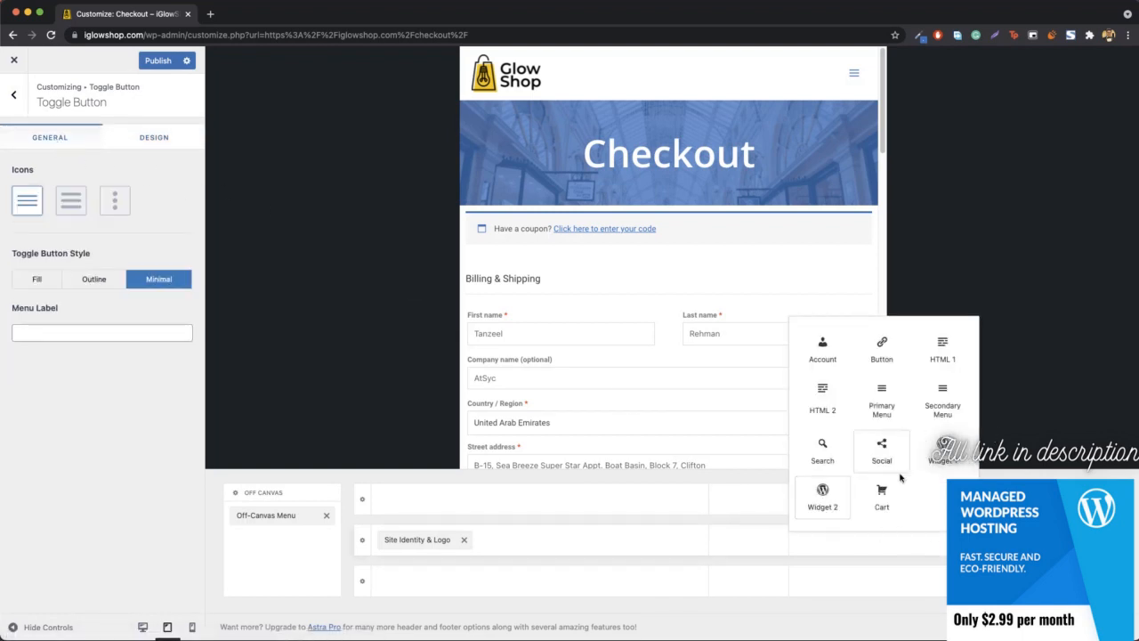
click(881, 507)
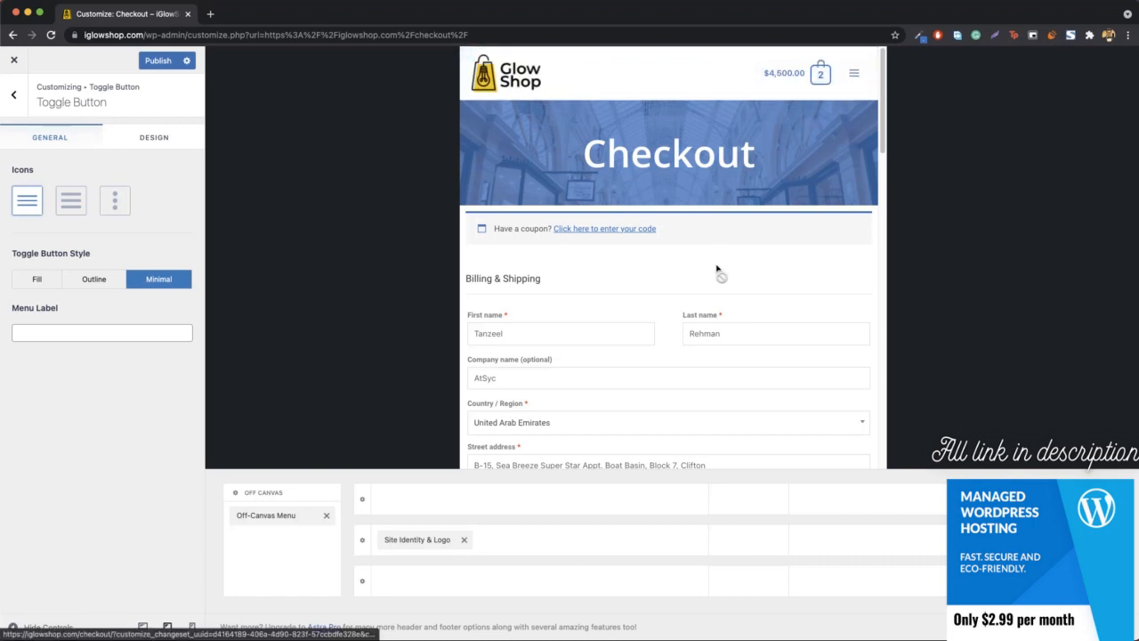
click(821, 74)
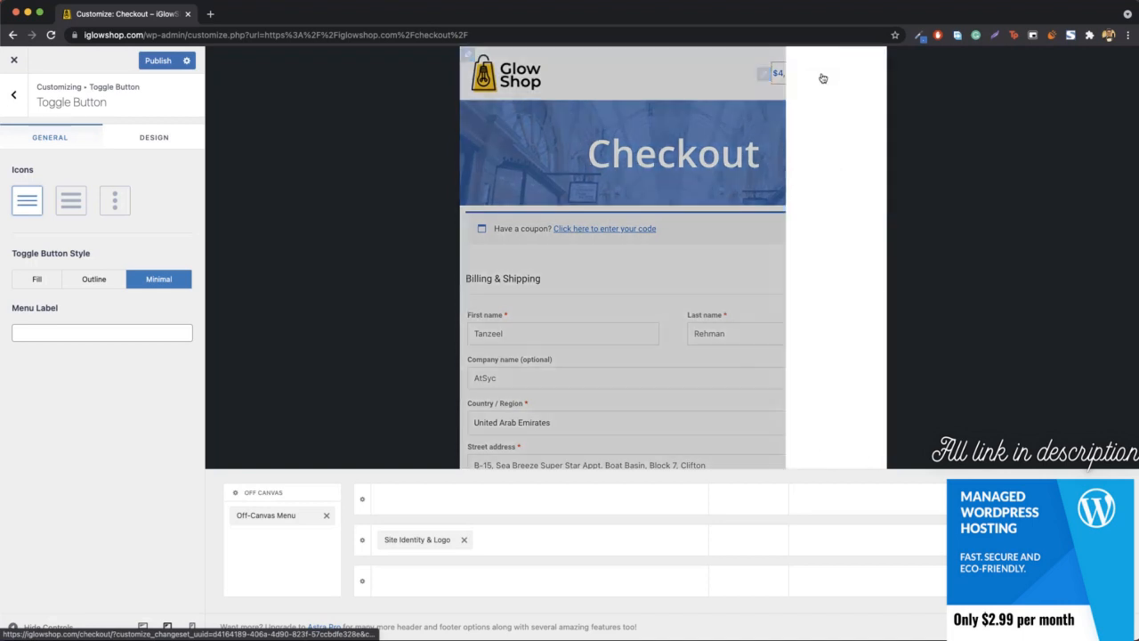
Close the shopping cart panel in the tablet preview and publish the header changes
click(873, 60)
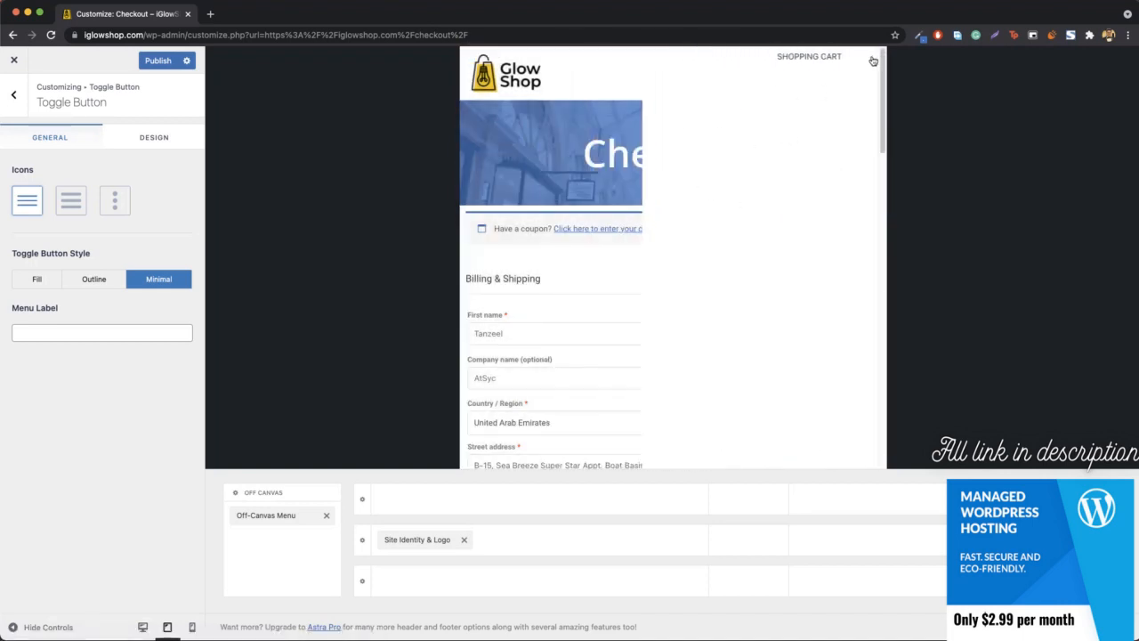
scroll(645, 292, down, 3)
scroll(645, 288, down, 5)
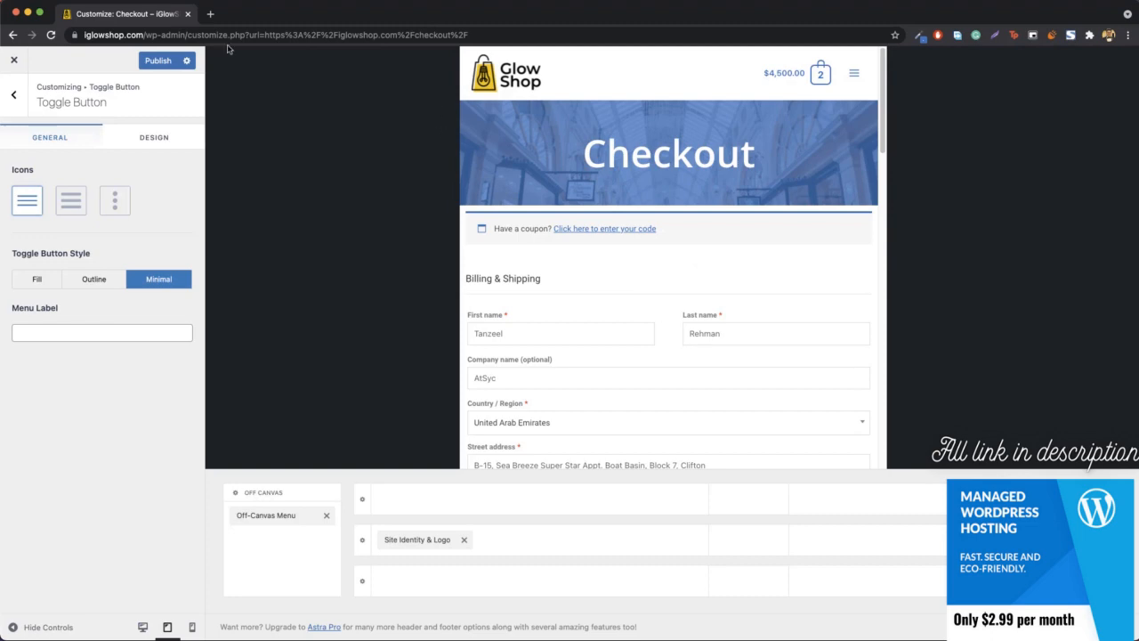
click(147, 65)
scroll(661, 230, down, 15)
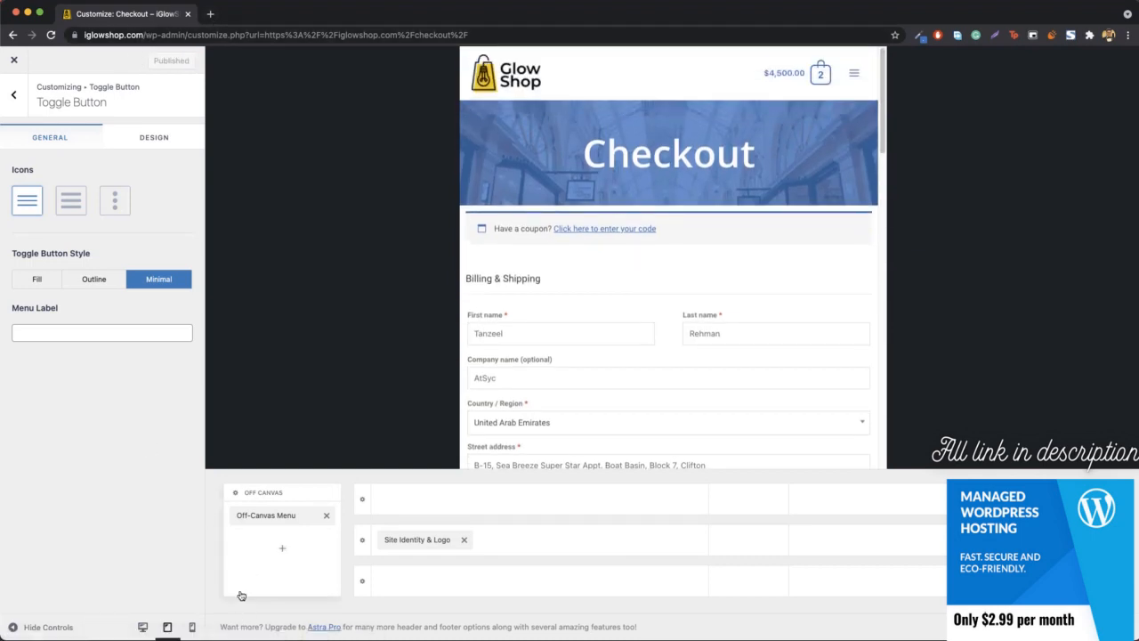
Switch to the mobile preview and set the mobile logo width to 56 px in the Site Identity & Logo settings
click(192, 627)
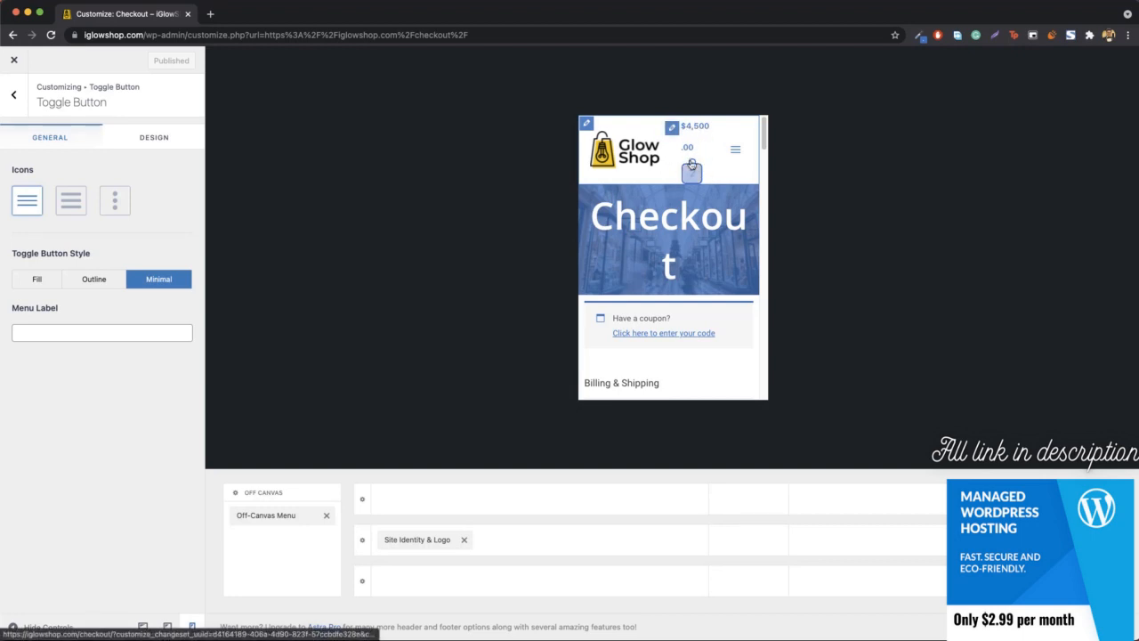
click(410, 541)
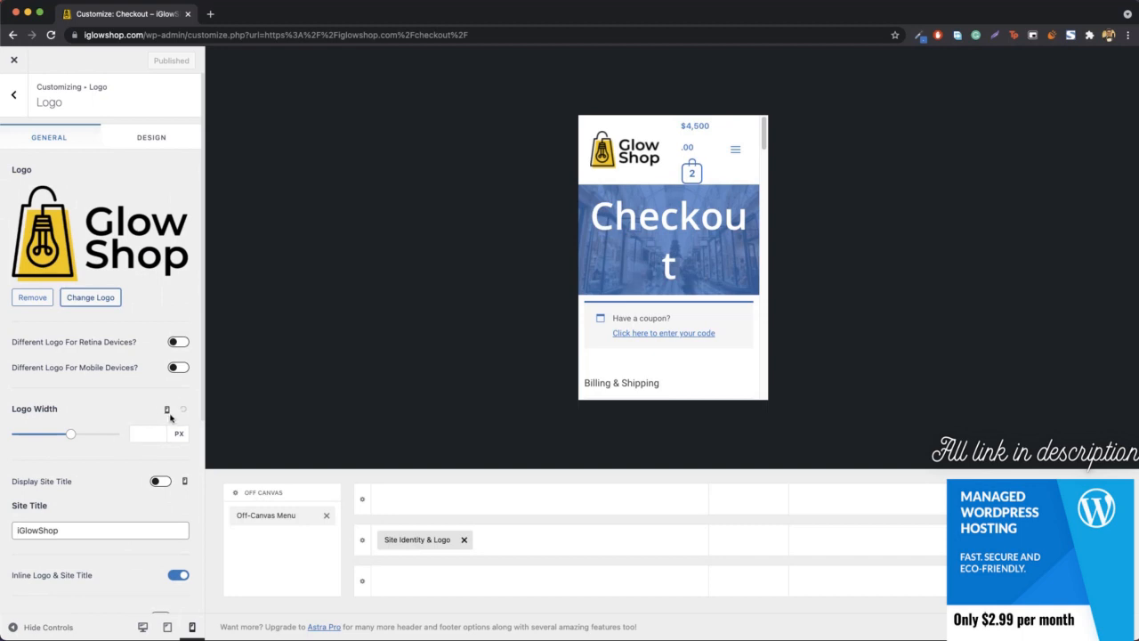
drag(69, 440, 26, 441)
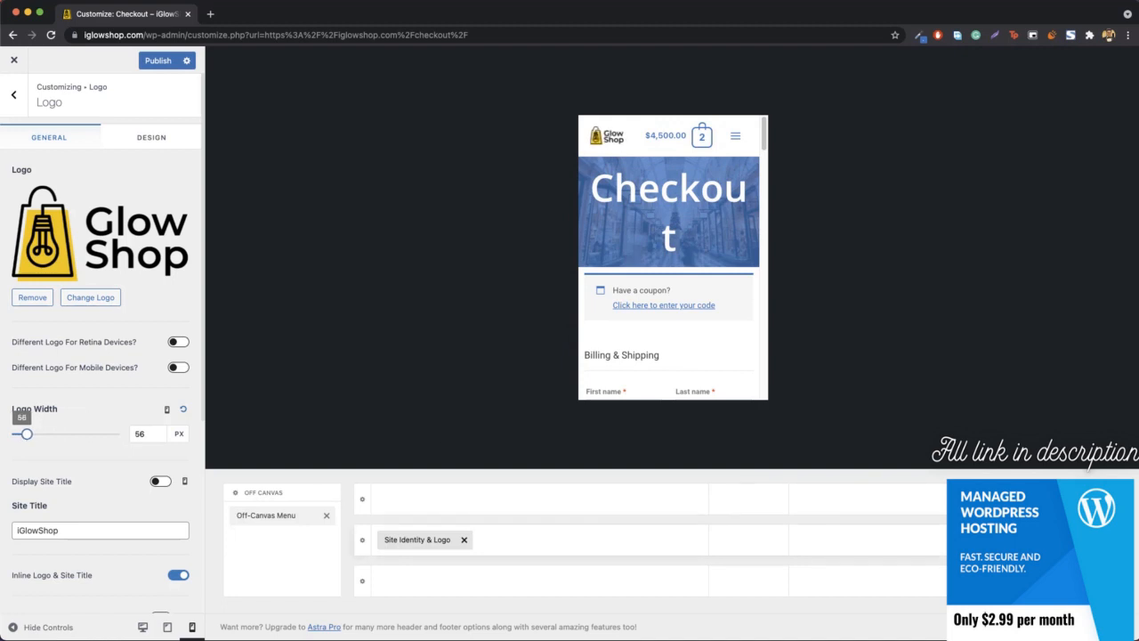
Open the header cart's WooCommerce Cart settings and review its design and general options
click(989, 539)
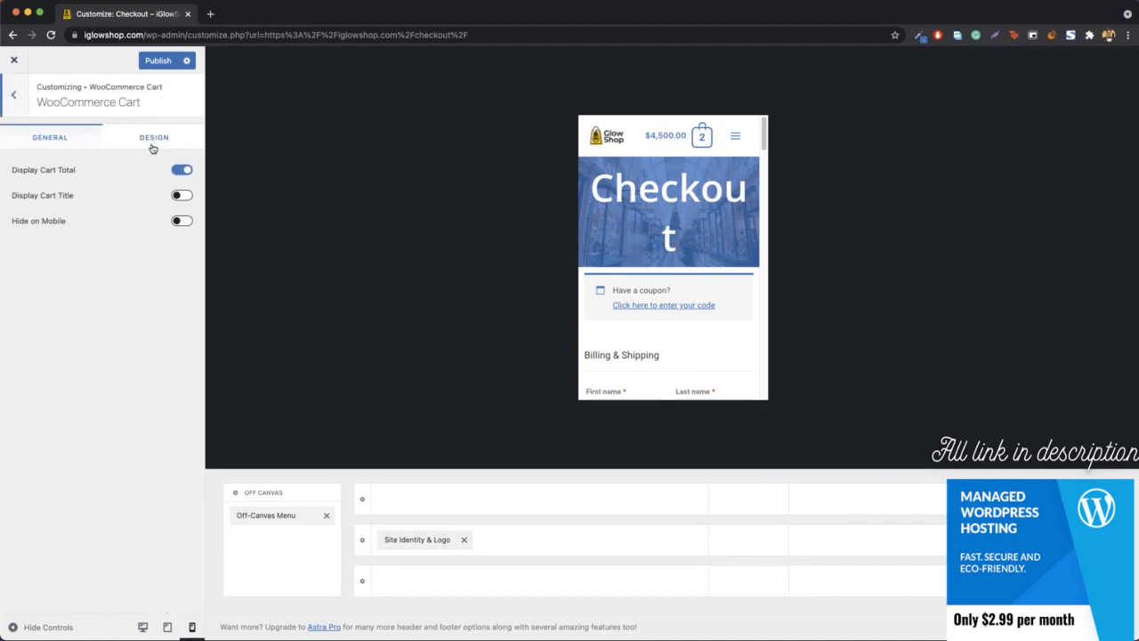
click(152, 144)
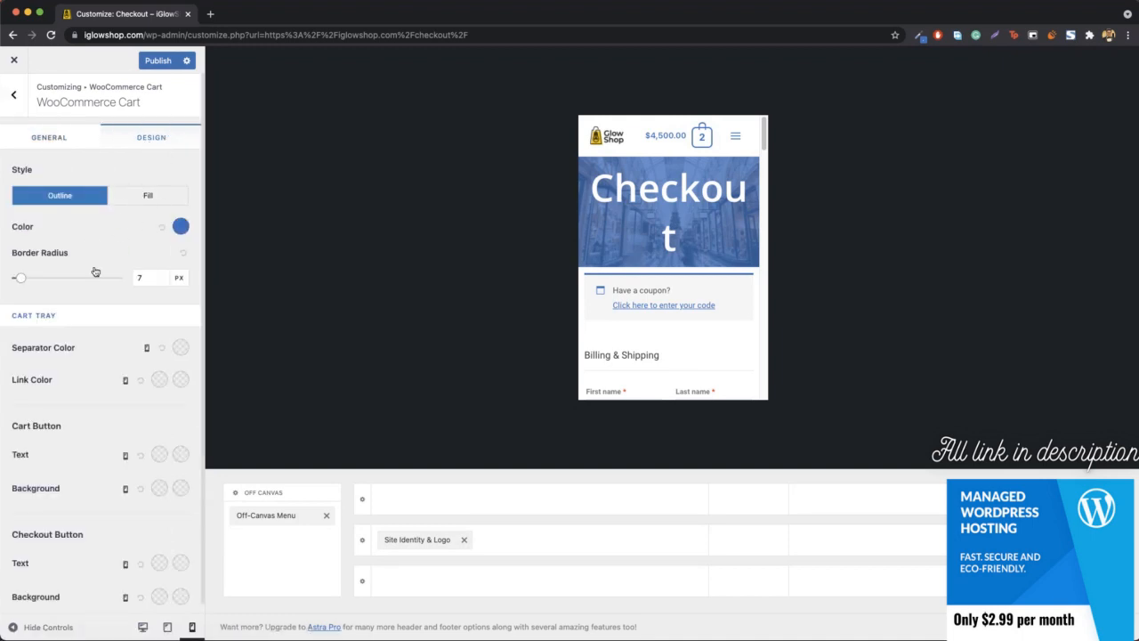
click(52, 137)
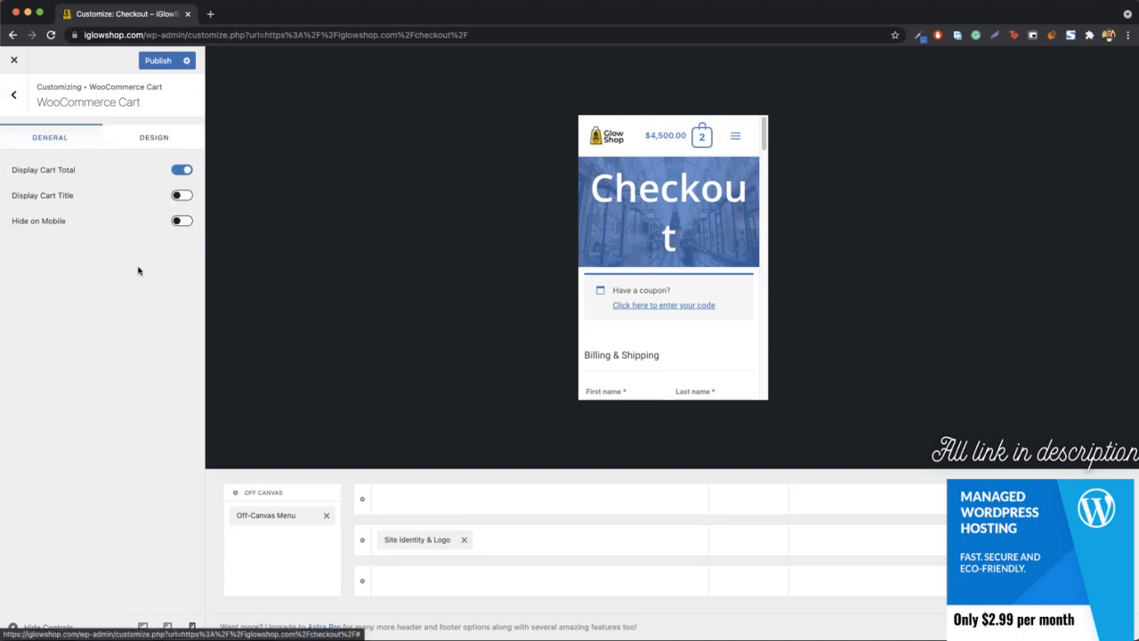
Try hiding the cart on mobile and try turning off the cart total display
click(180, 221)
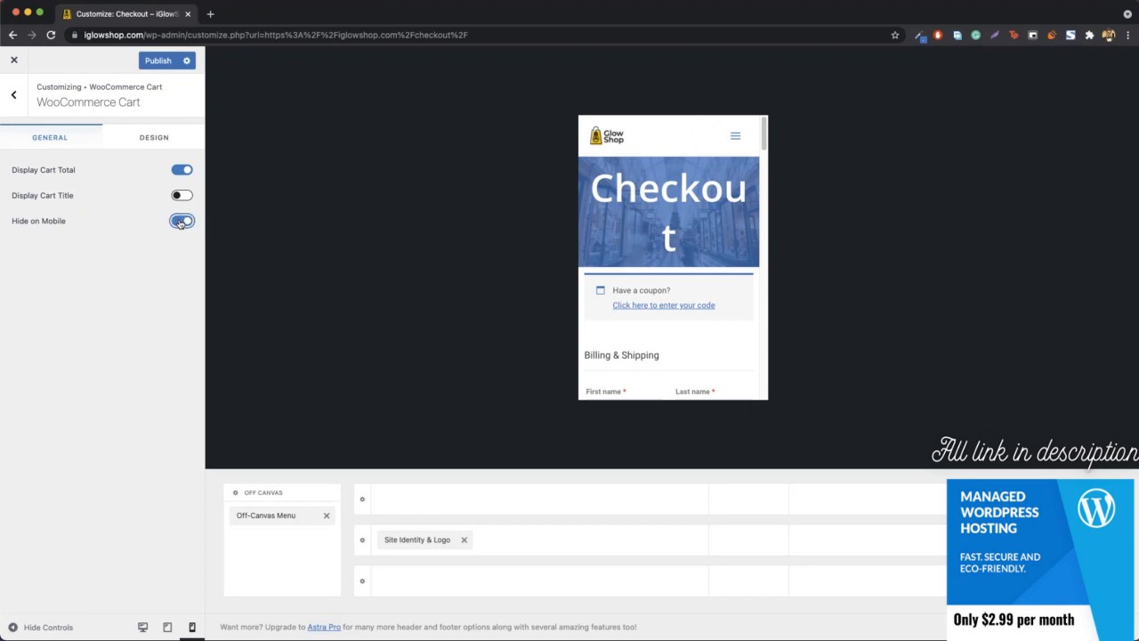
click(181, 222)
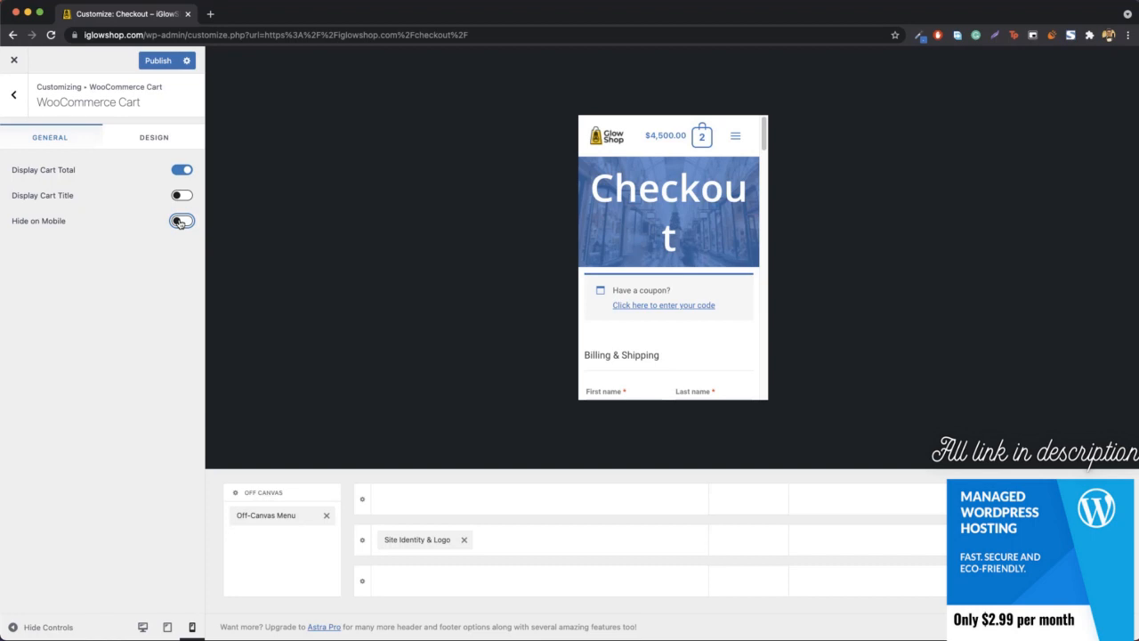
click(182, 170)
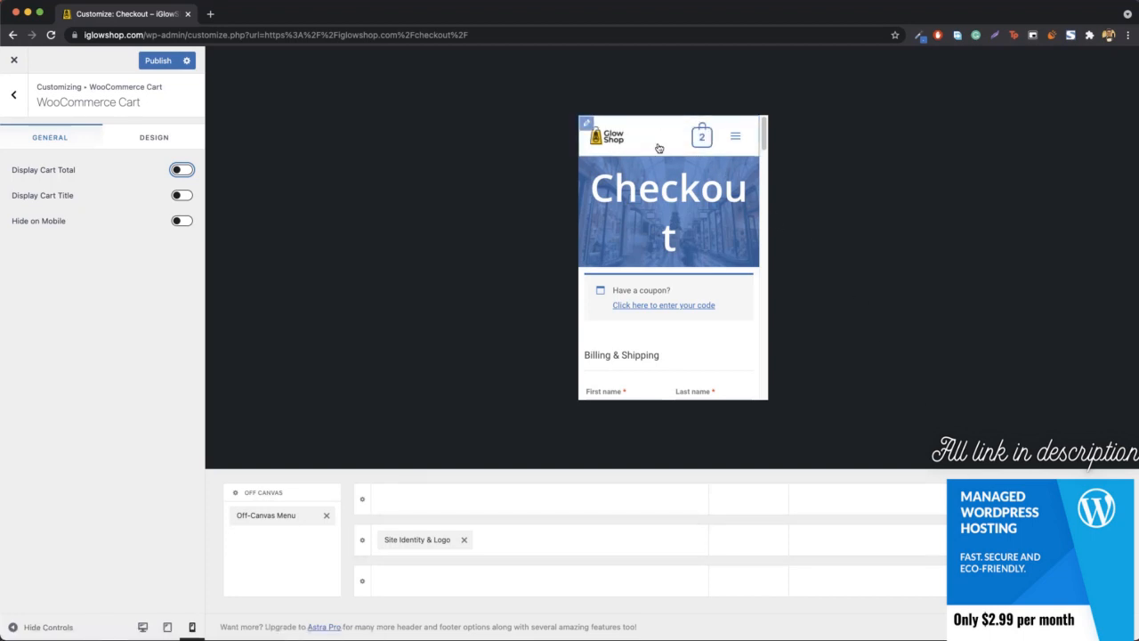
click(183, 171)
Check the expanded navigation menu in the mobile preview and hide the cart on mobile
click(735, 135)
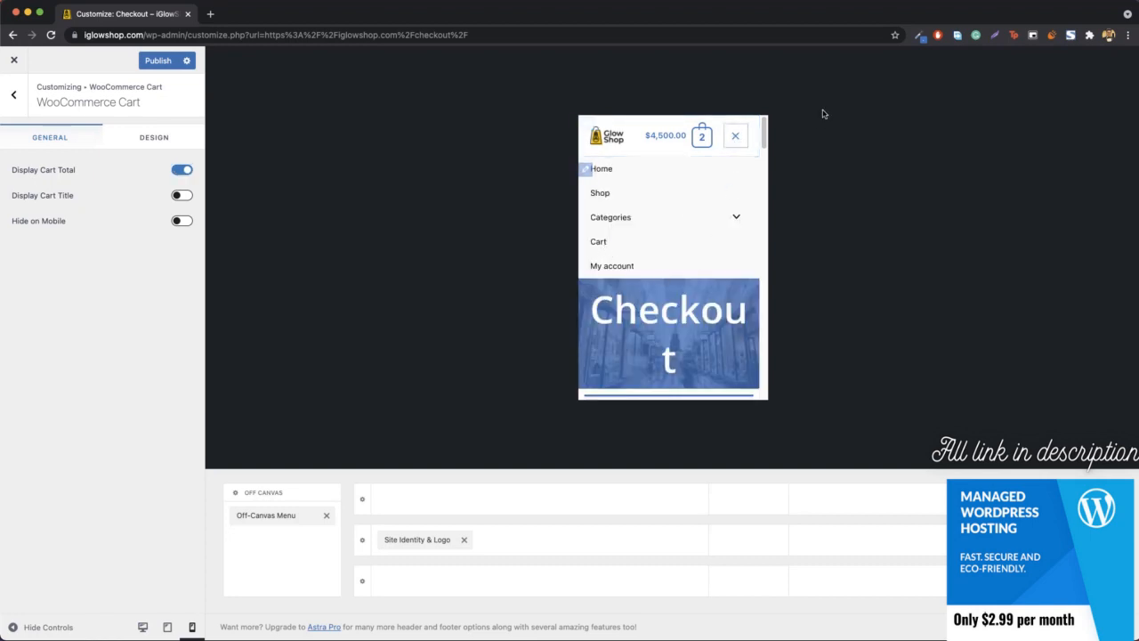
click(736, 136)
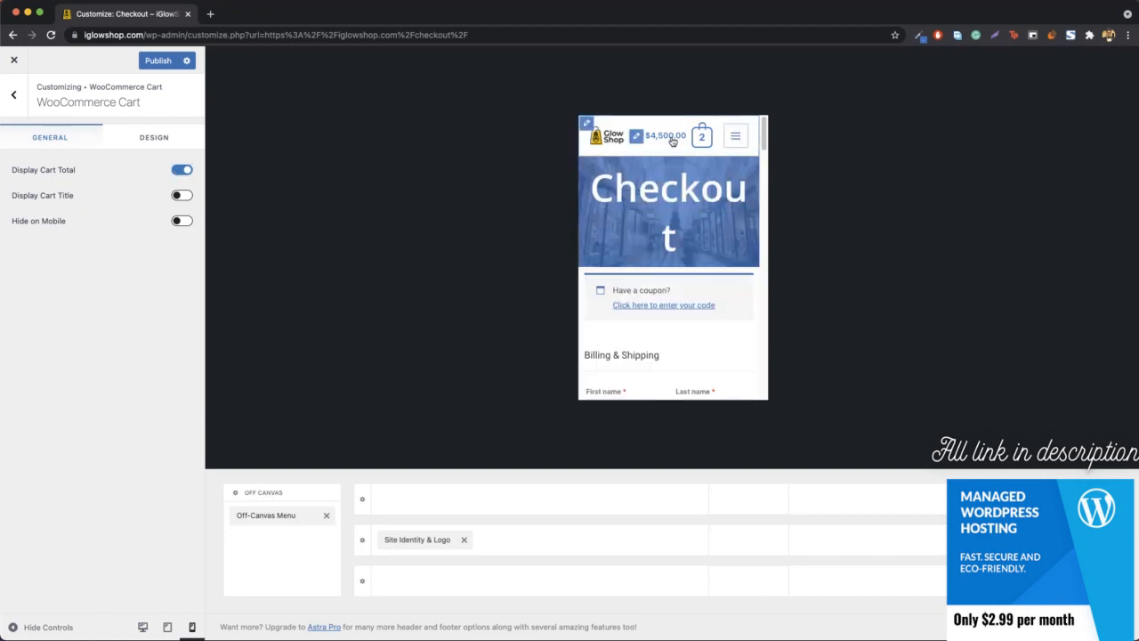
click(181, 222)
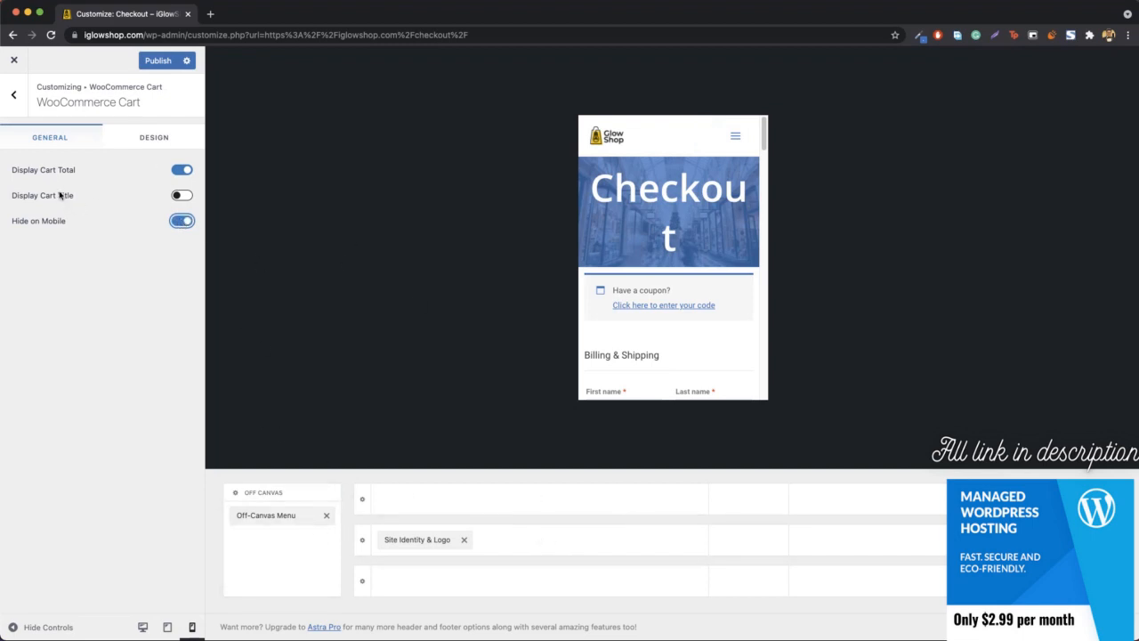
Set the mobile logo width to 114 px in the Site Identity & Logo settings and publish the changes
click(411, 539)
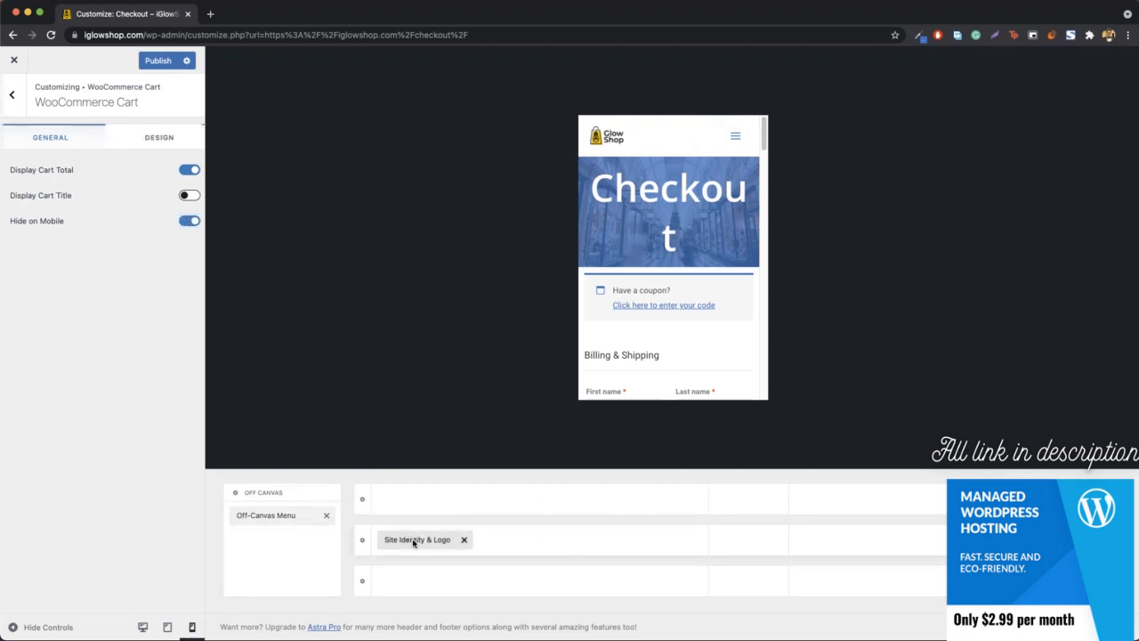
drag(30, 437, 33, 438)
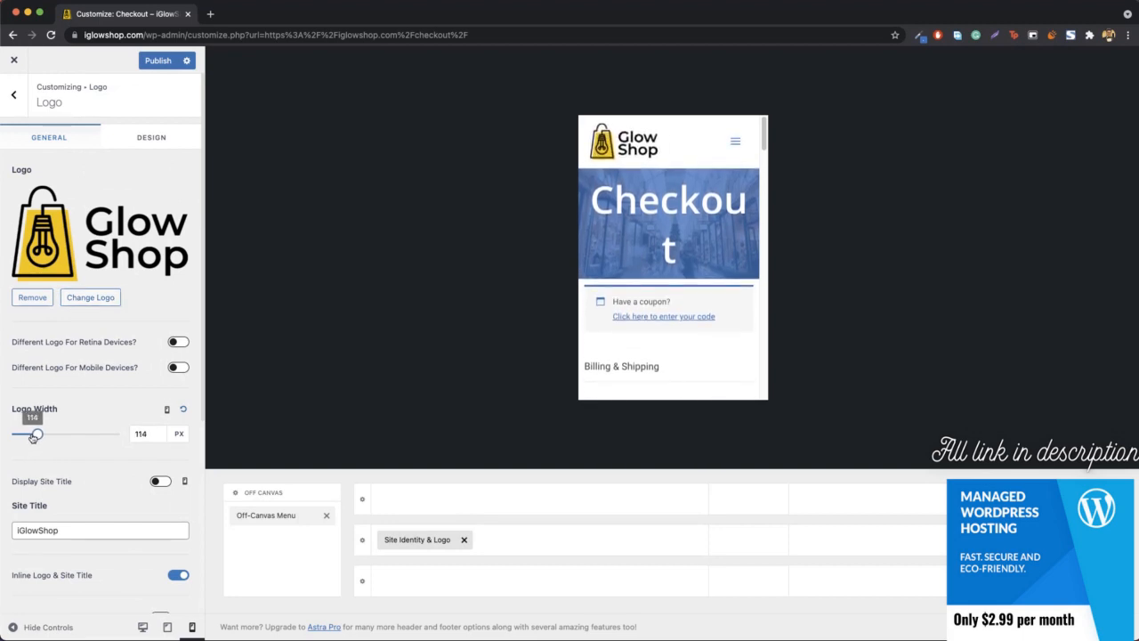
scroll(98, 440, down, 6)
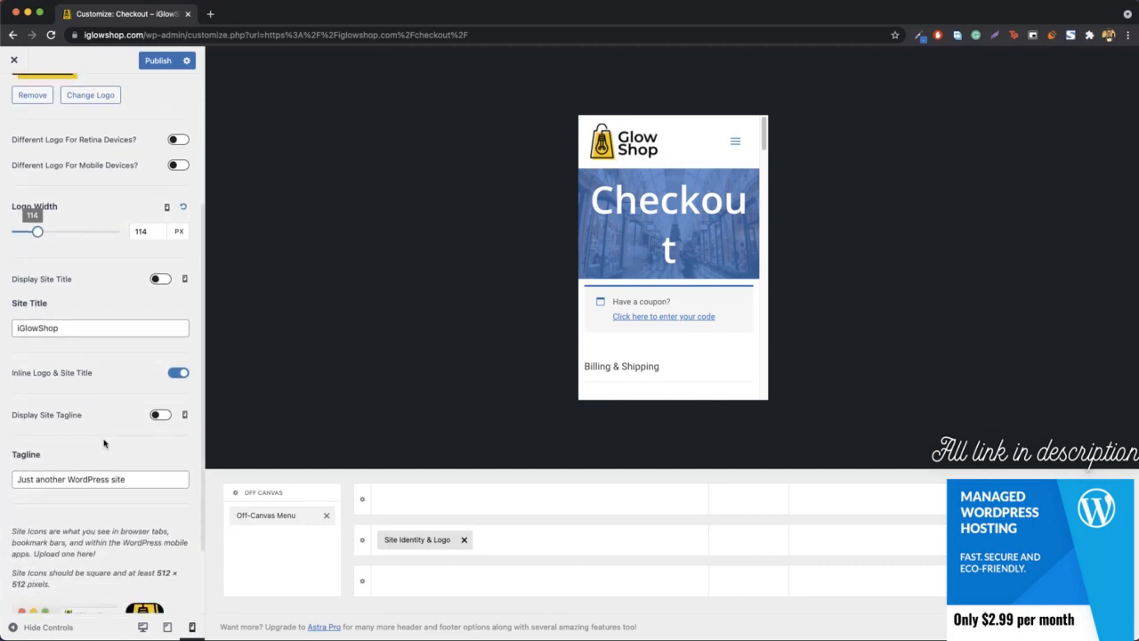
scroll(103, 440, up, 6)
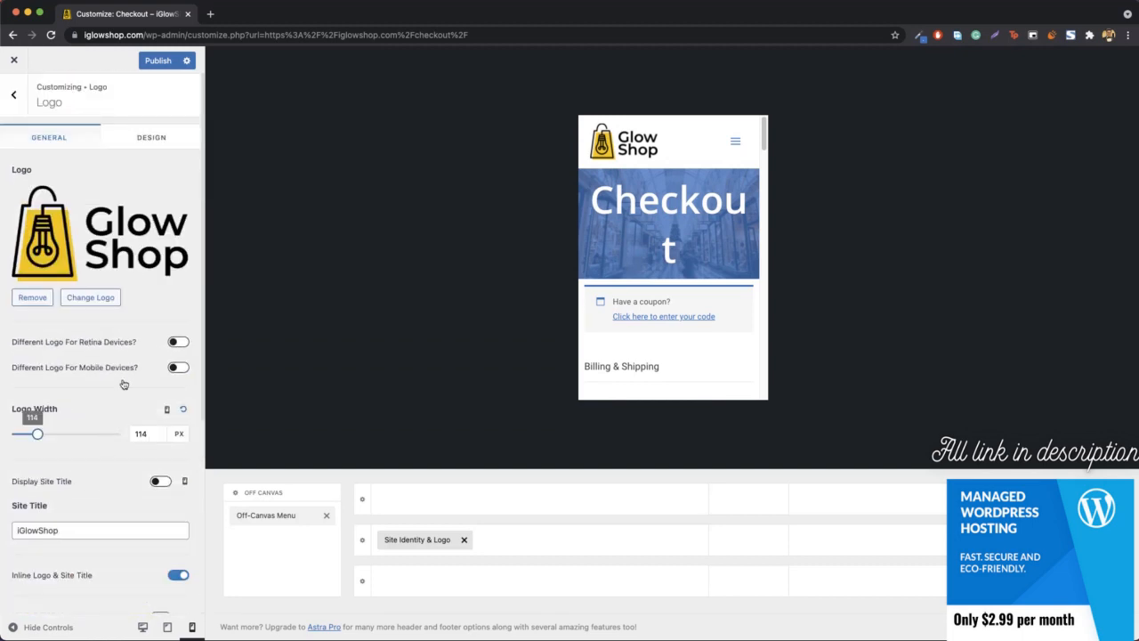
click(147, 64)
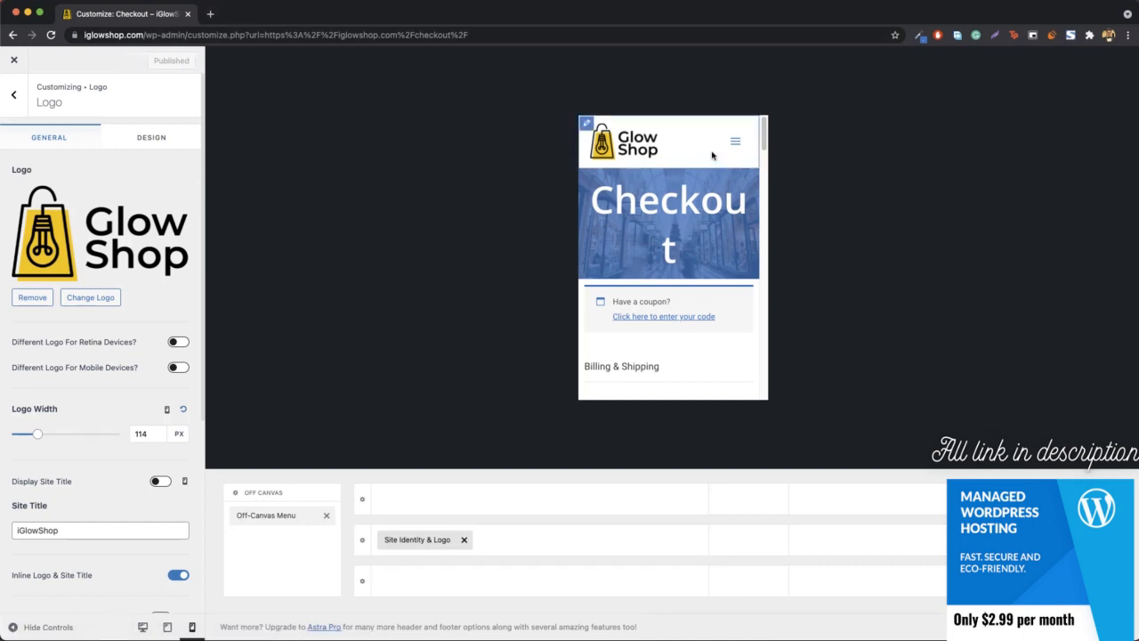
Load the live homepage iglowshop.com and inspect it with the developer tools in the iPad device view
drag(145, 36, 521, 38)
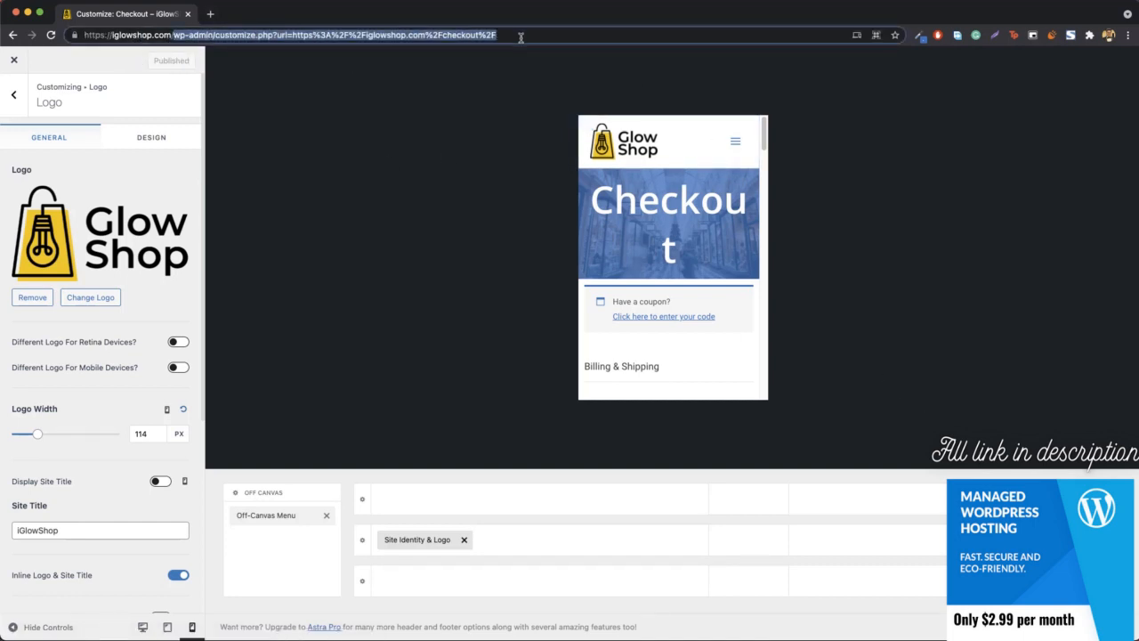
key(BackSpace)
key(Return)
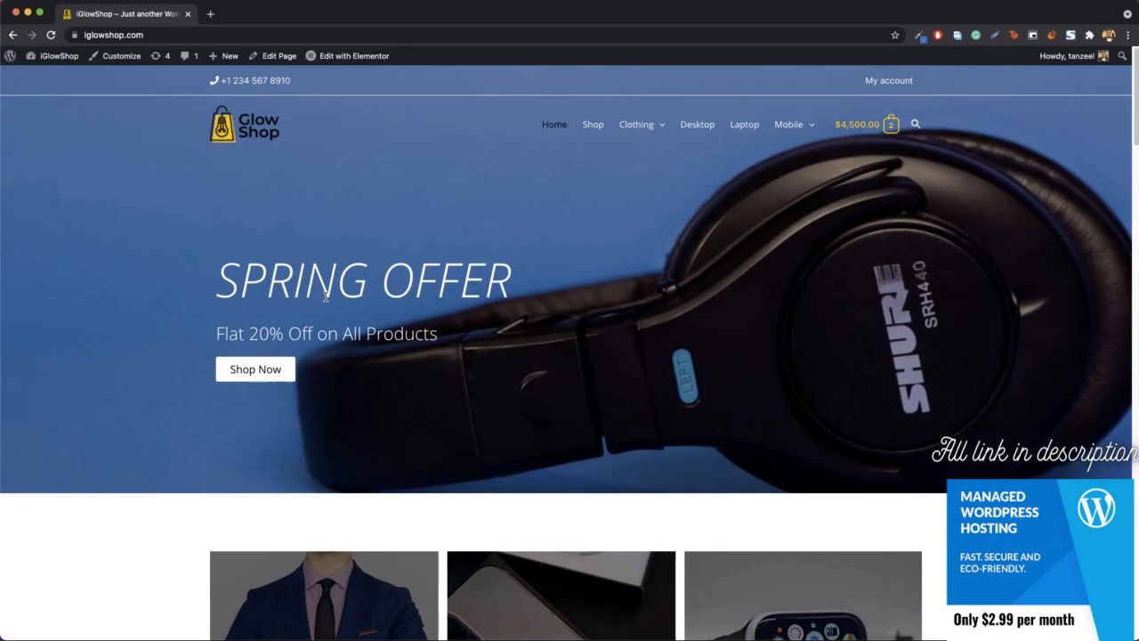
right_click(364, 251)
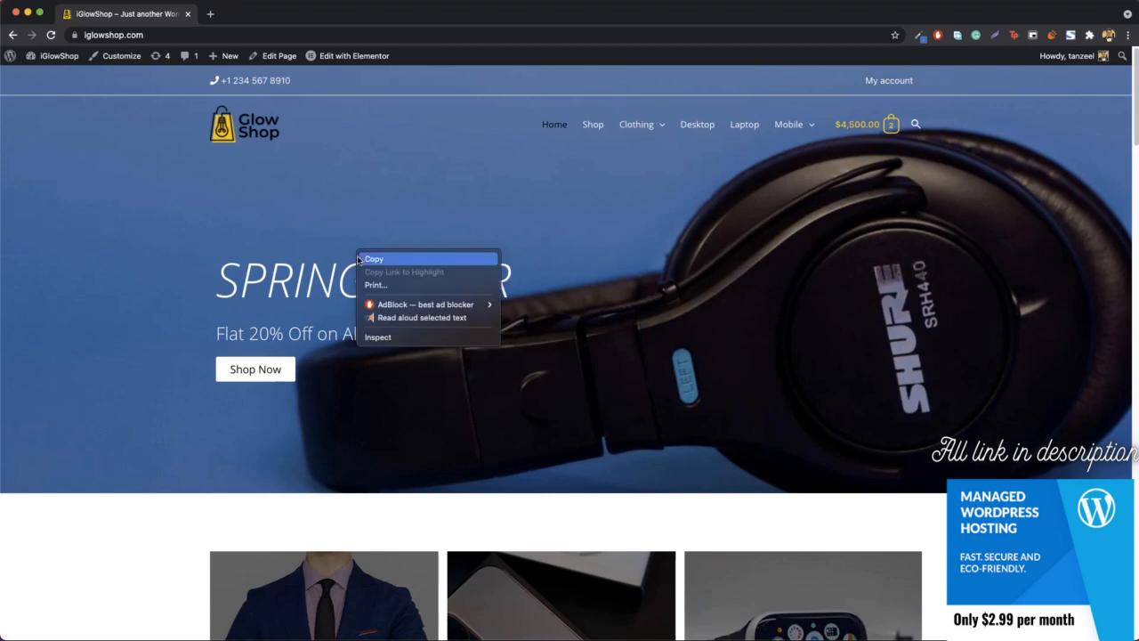
click(399, 343)
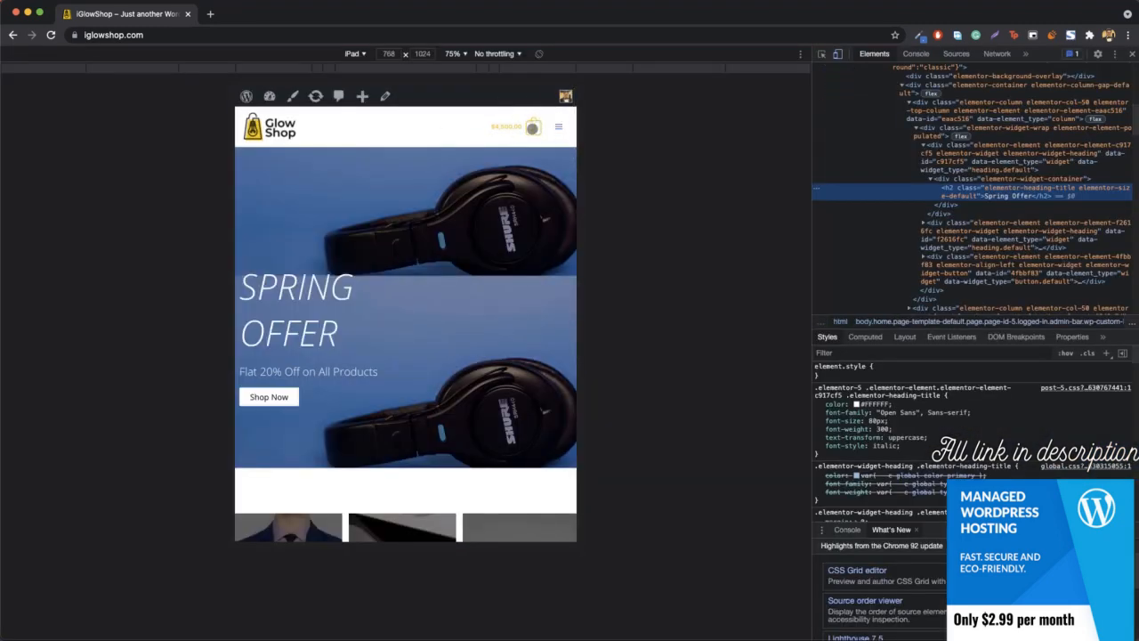
Check the slide-out shopping cart on the homepage, close it and expand the header's navigation menu
click(532, 127)
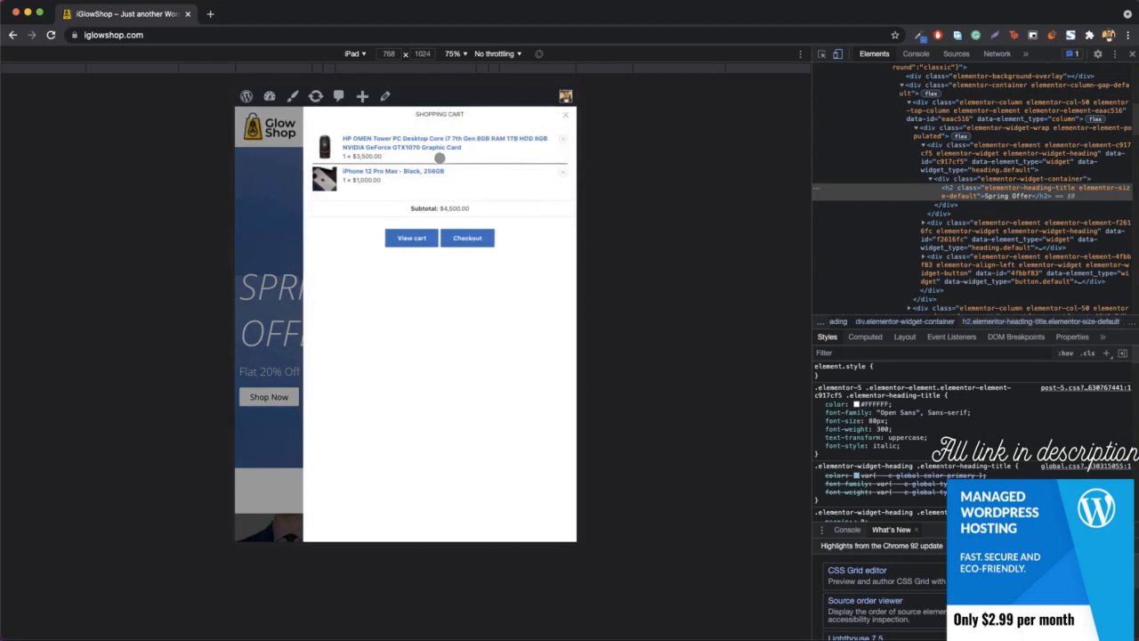
click(565, 114)
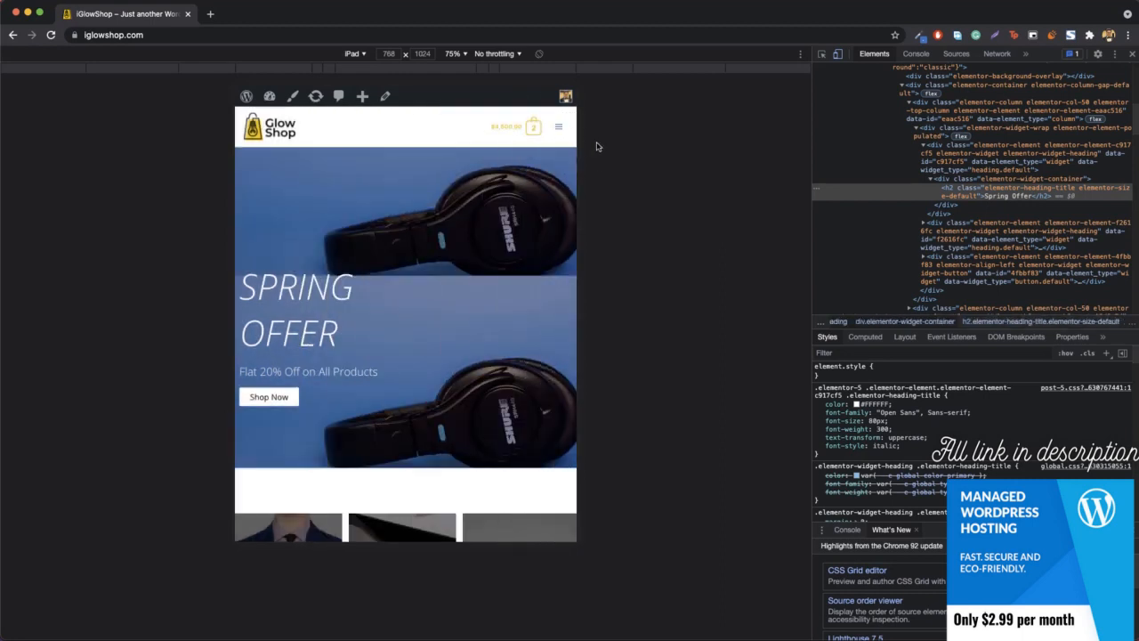
click(559, 128)
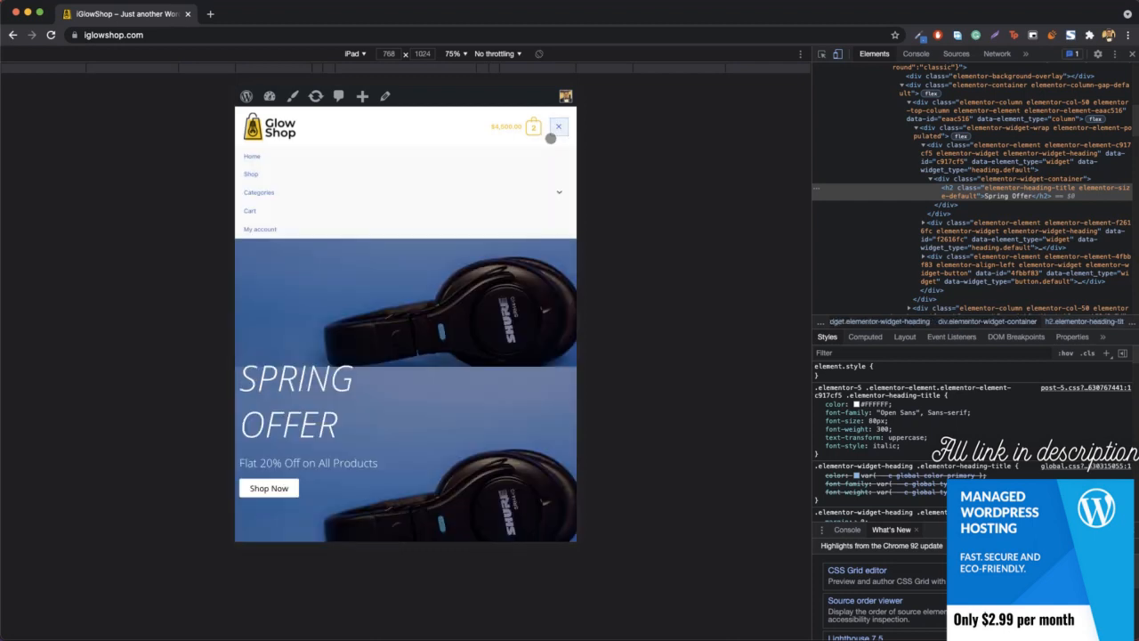
Go to the Shop page and examine its product grid, pagination and filter sections at tablet size
click(251, 176)
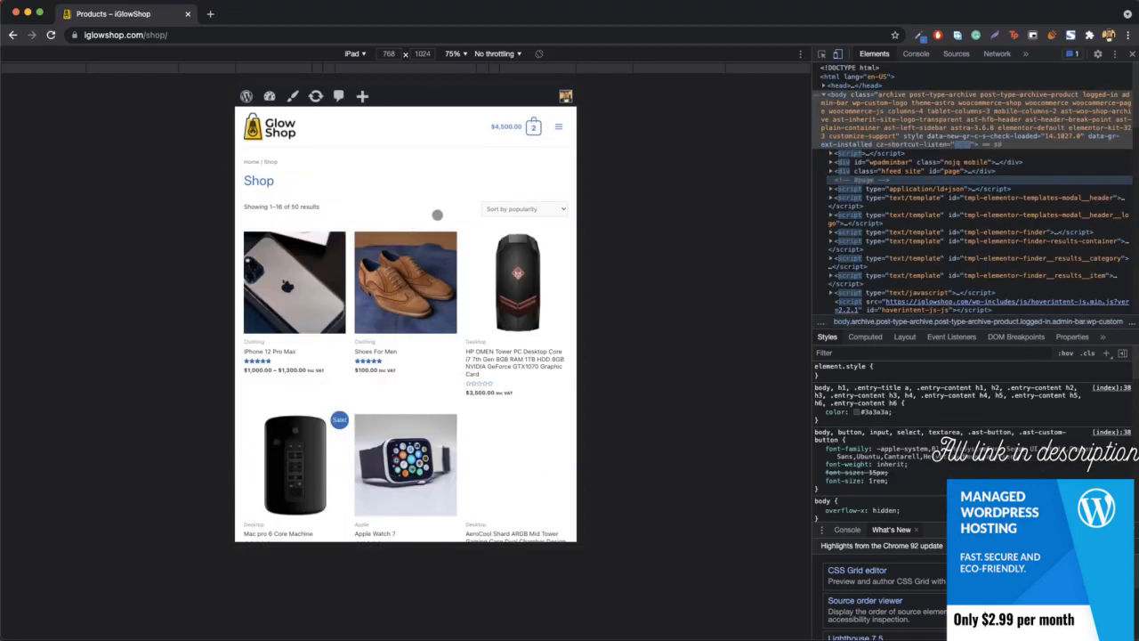
scroll(438, 316, down, 3)
scroll(438, 316, down, 15)
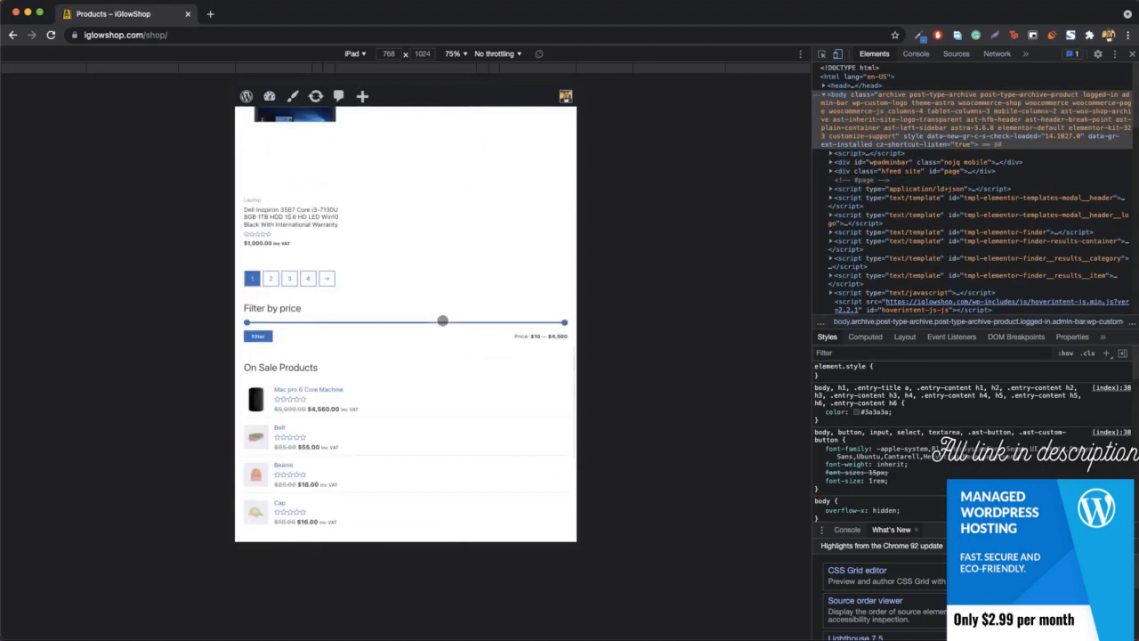
scroll(480, 279, up, 18)
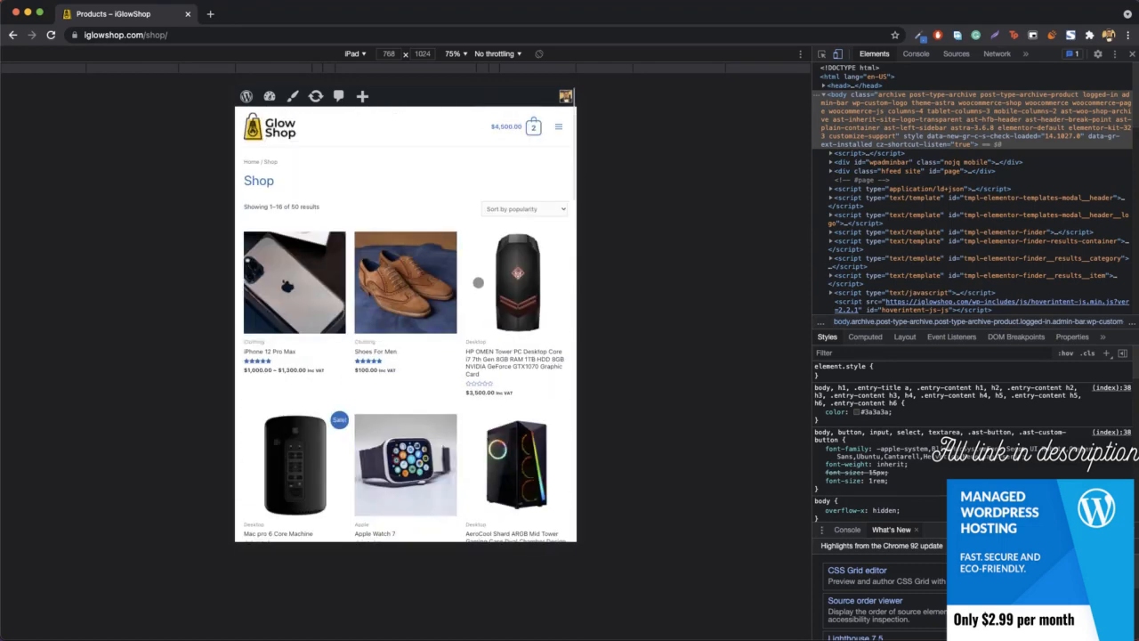
Open the full cart page from the slide-out cart and examine its tablet layout
click(524, 121)
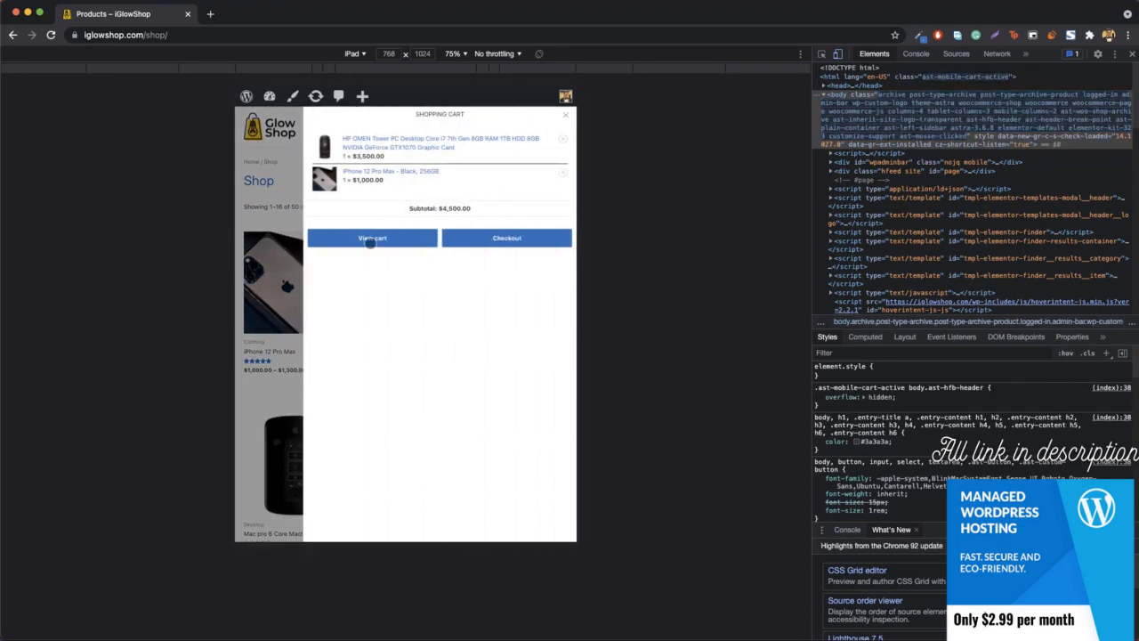
click(372, 238)
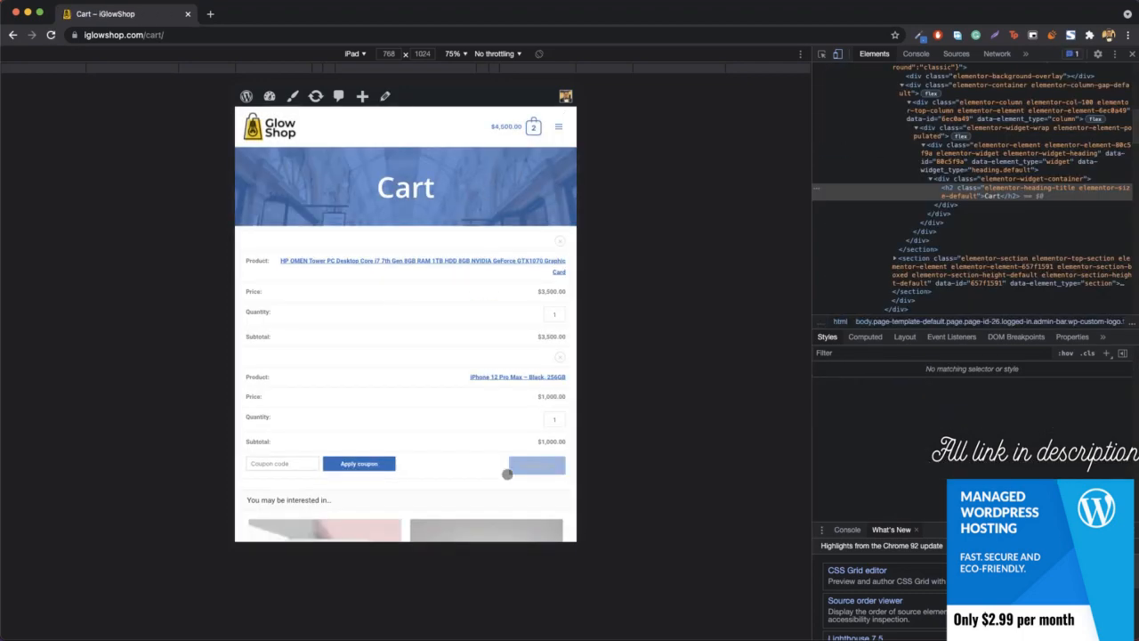
scroll(480, 424, down, 6)
Proceed to checkout, look over the checkout page's tablet layout and open the My account page from the navigation menu
click(432, 327)
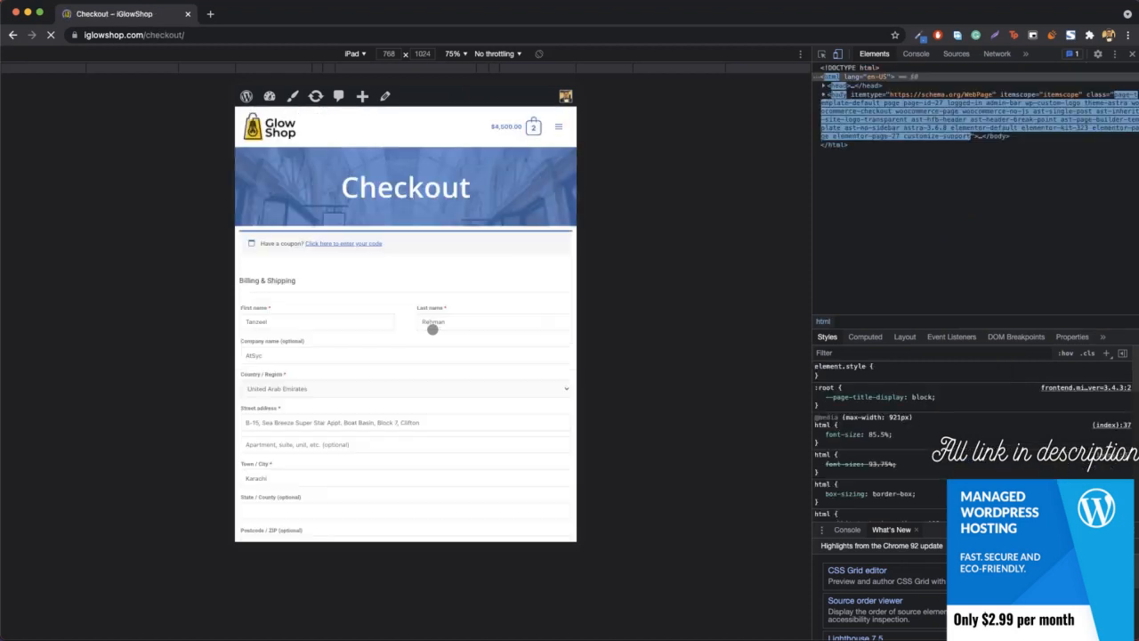
scroll(509, 228, down, 5)
scroll(509, 227, up, 6)
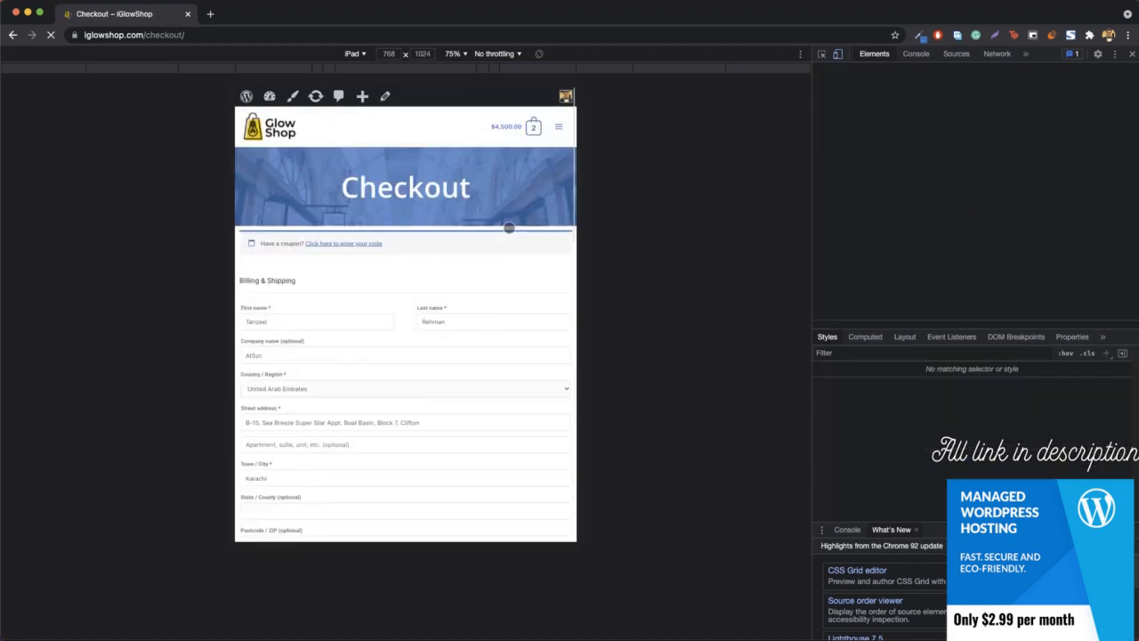
click(558, 126)
click(274, 227)
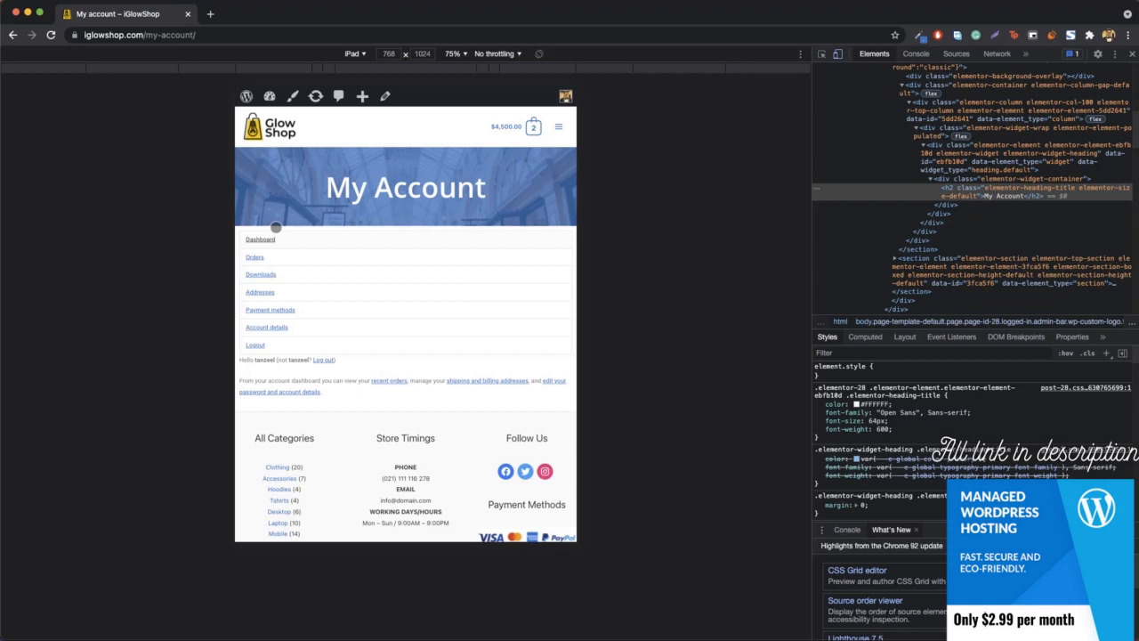
Return to the homepage and examine the Spring Offer banner, category cards and computer promo sections at tablet size
click(282, 130)
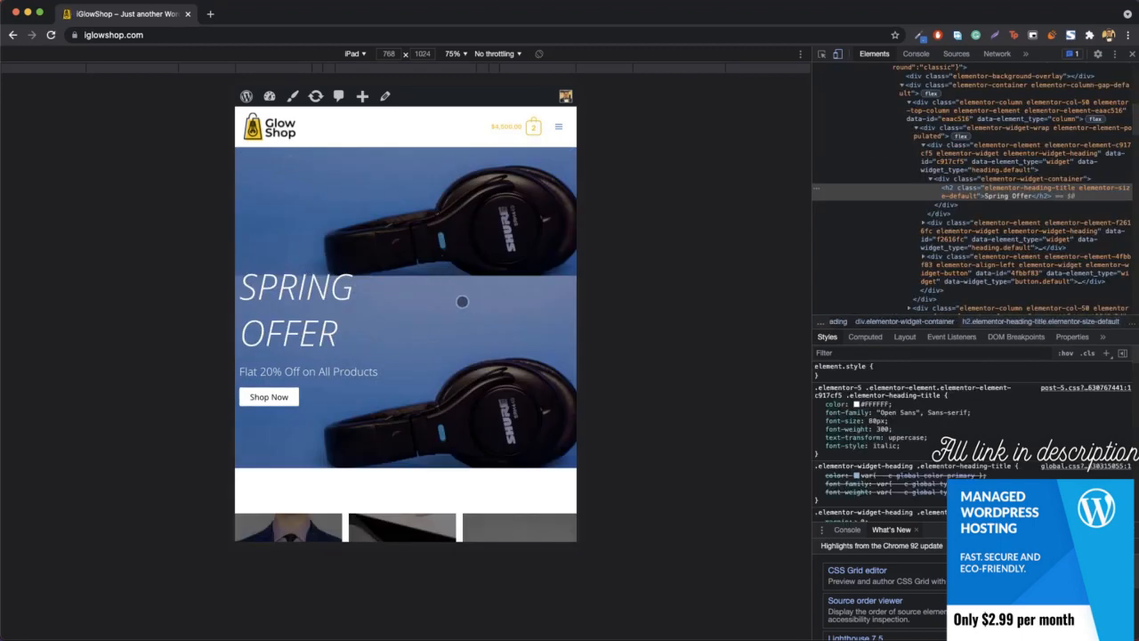
scroll(435, 334, down, 2)
scroll(435, 334, down, 2)
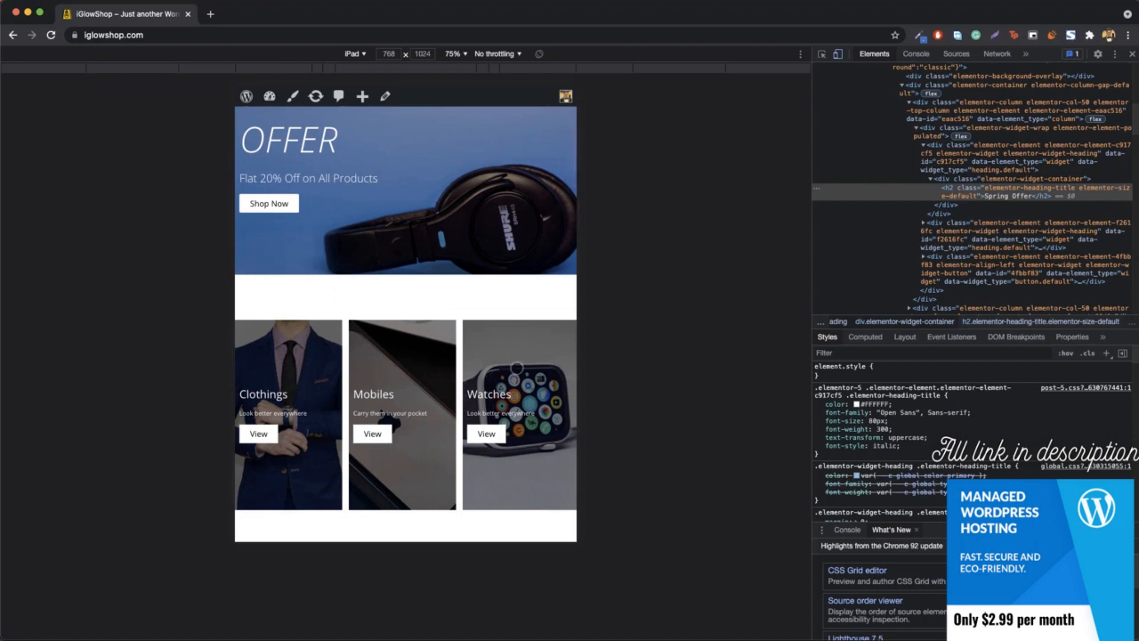
scroll(281, 366, down, 5)
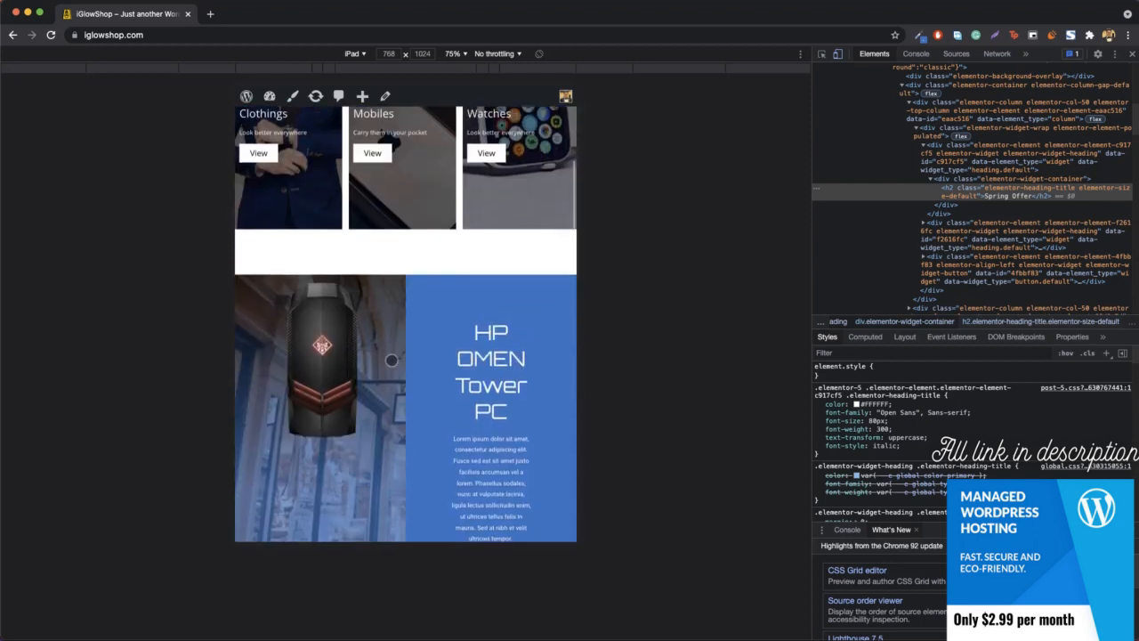
scroll(392, 360, down, 2)
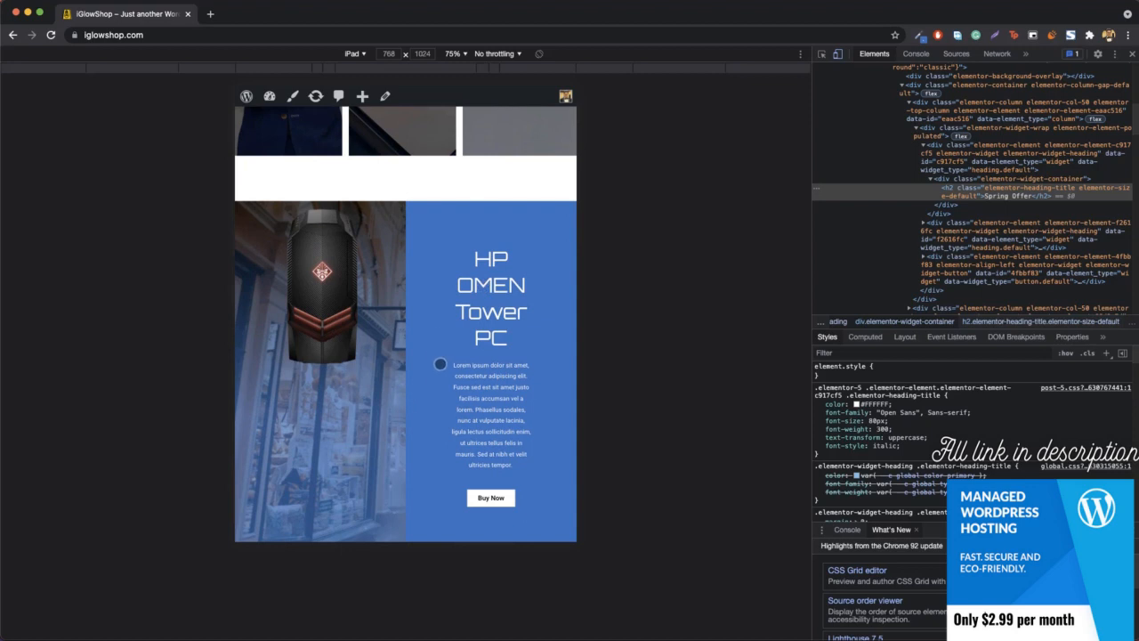
scroll(437, 364, down, 6)
scroll(403, 310, down, 2)
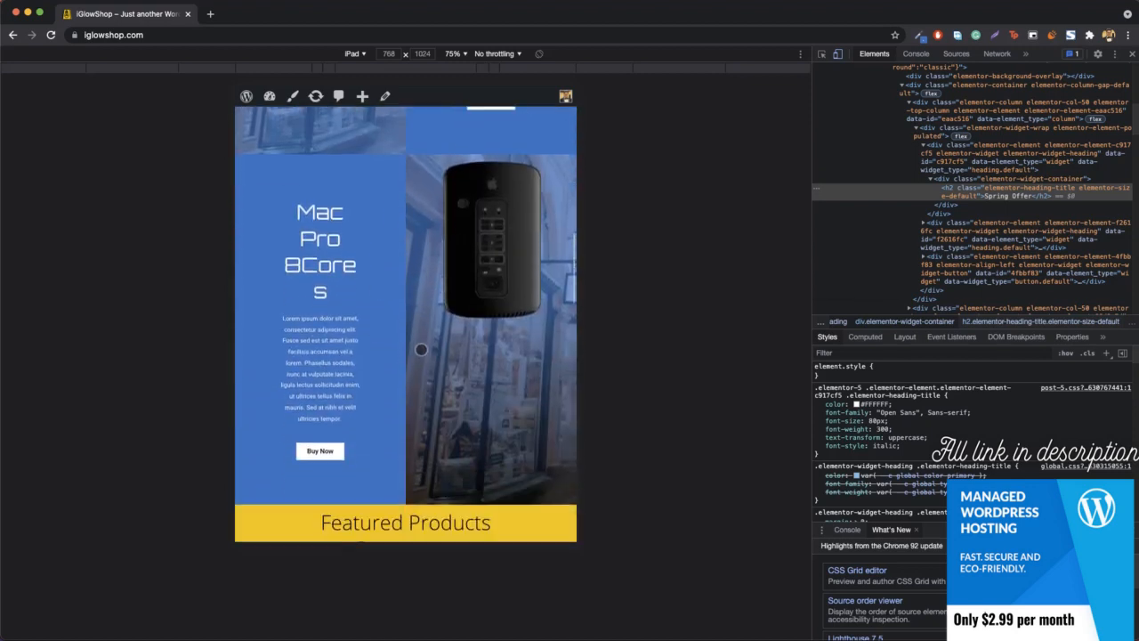
Examine the homepage's Featured Products, Best Selling Mobiles, For Her and For Him sections and footer at tablet size
scroll(472, 329, down, 2)
scroll(497, 328, down, 4)
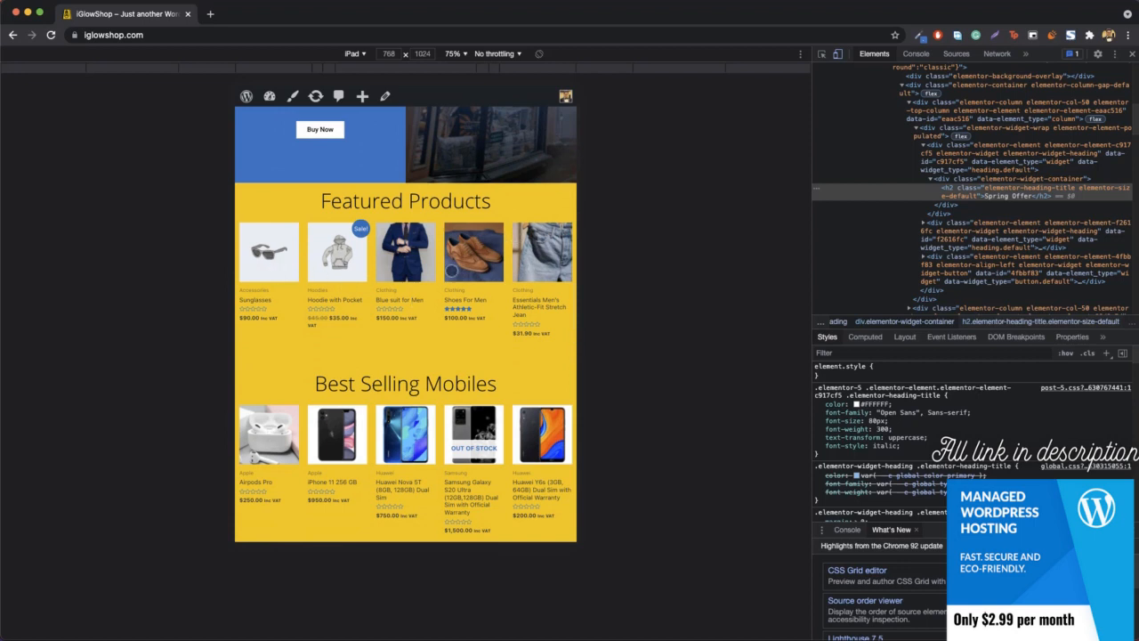
scroll(451, 271, down, 7)
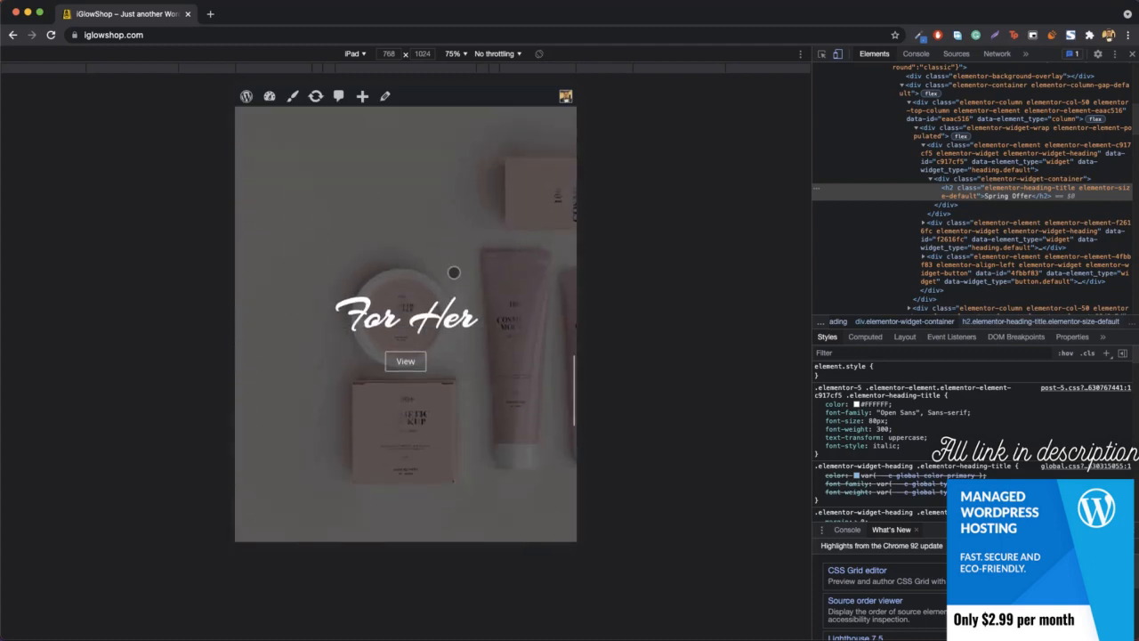
scroll(452, 307, down, 8)
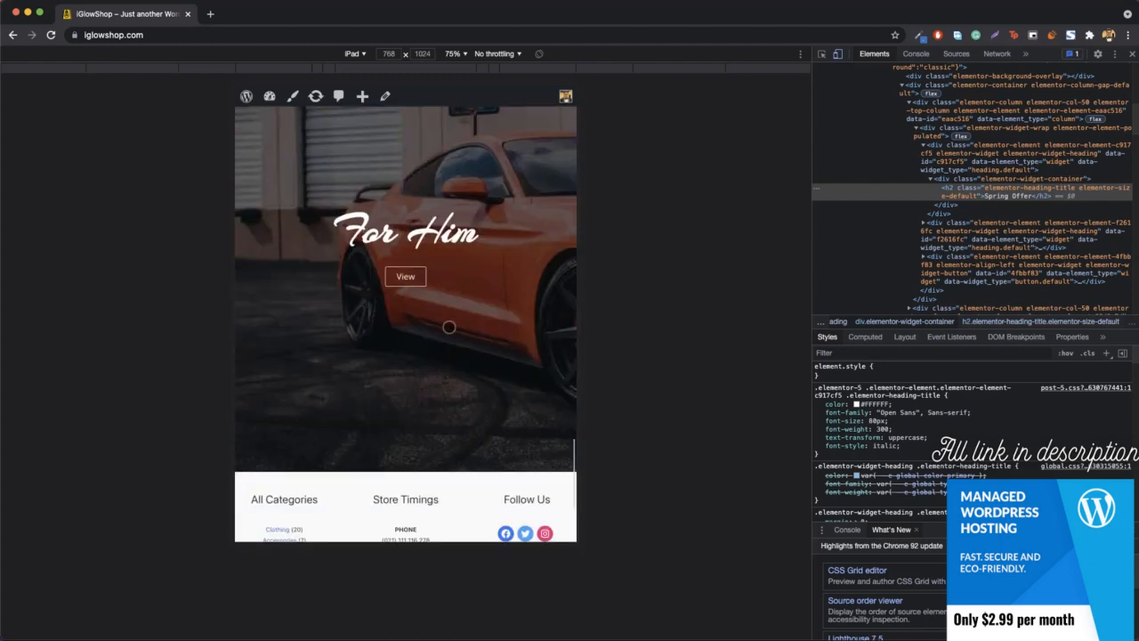
scroll(448, 327, down, 3)
scroll(448, 327, up, 20)
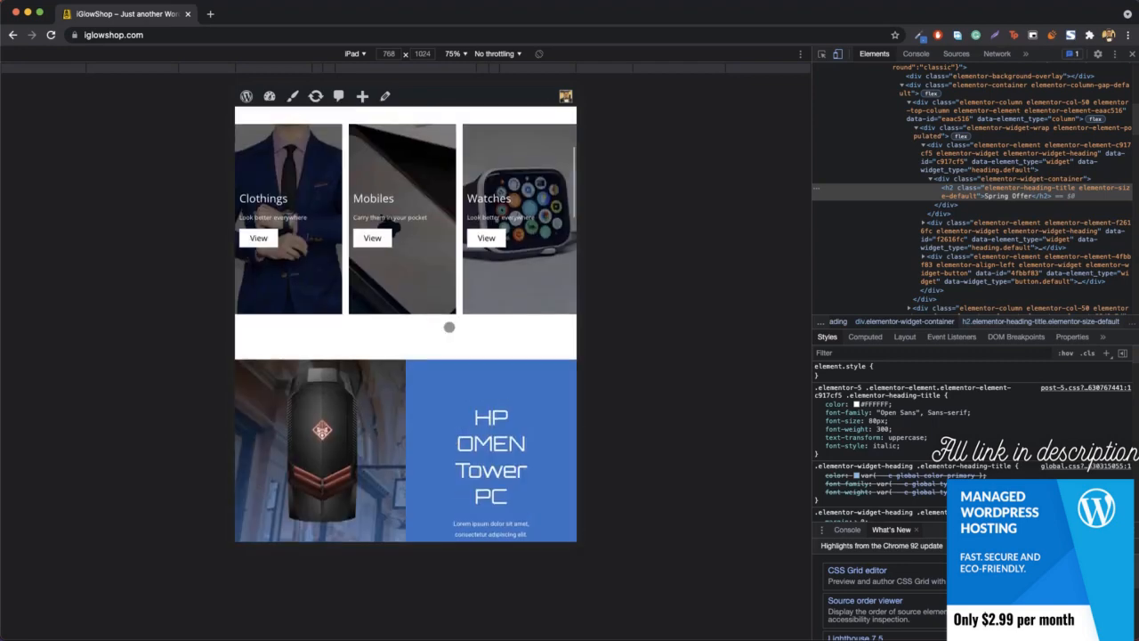